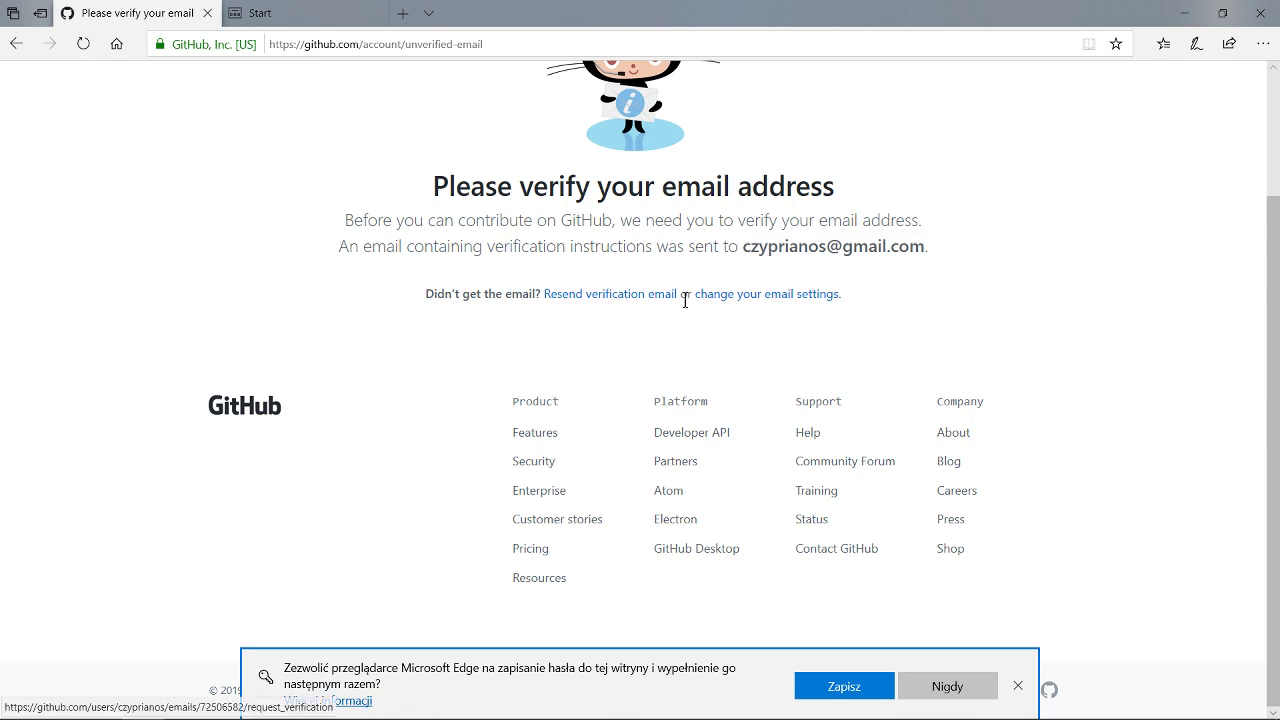
Scroll back to the top of GitHub's 'Please verify your email address' page.
scroll(710, 302, "up", 2)
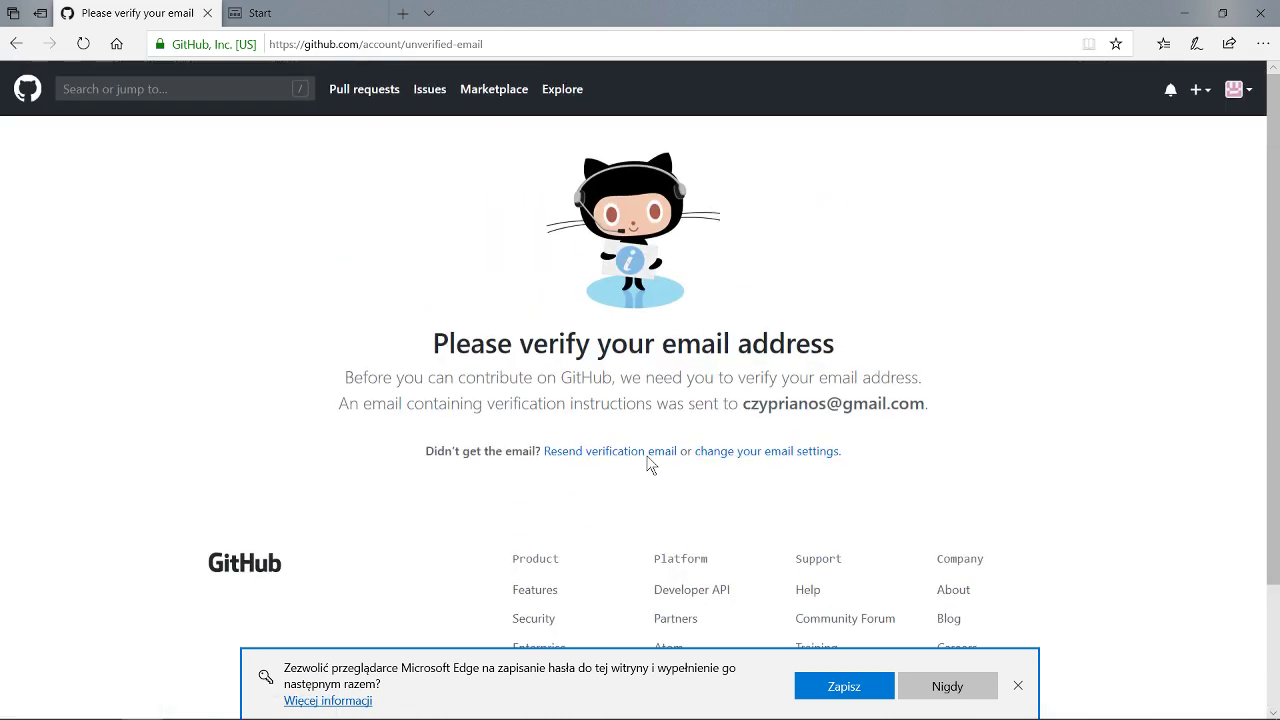
Go to gmail.com in the other browser tab and start the Zaloguj się sign-in.
left_click(304, 15)
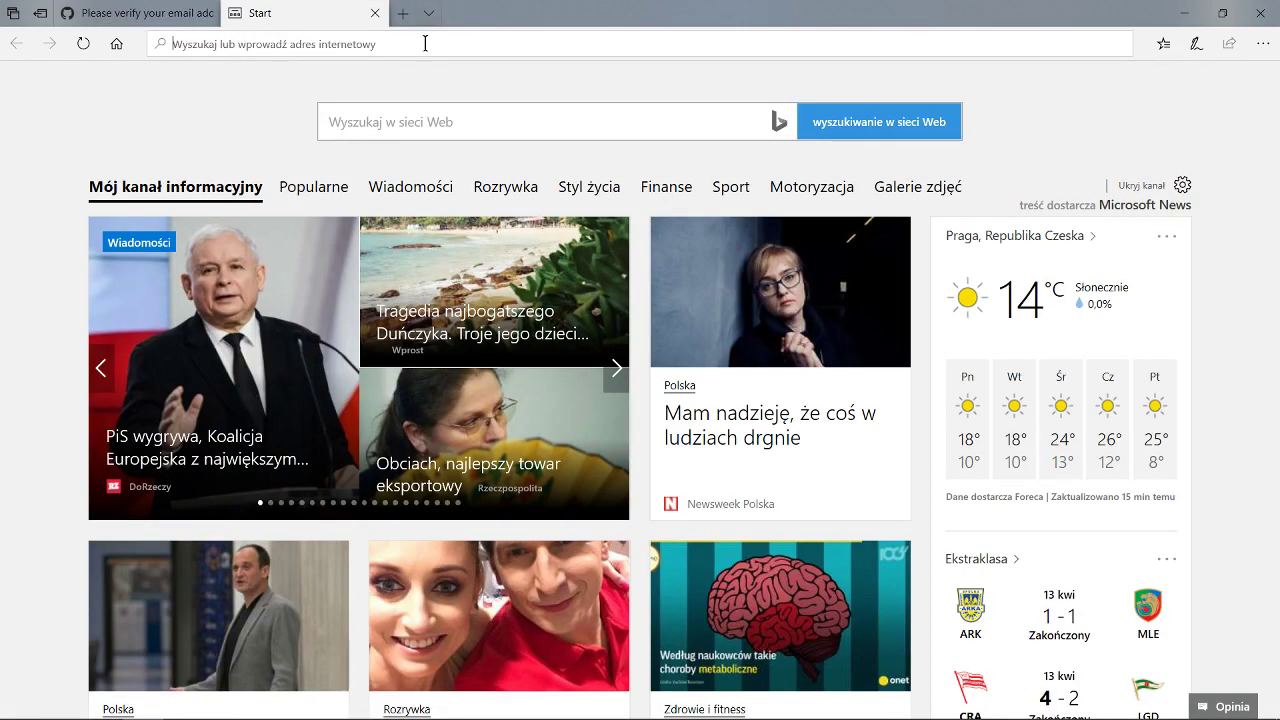
type("gmail.com")
key("Return")
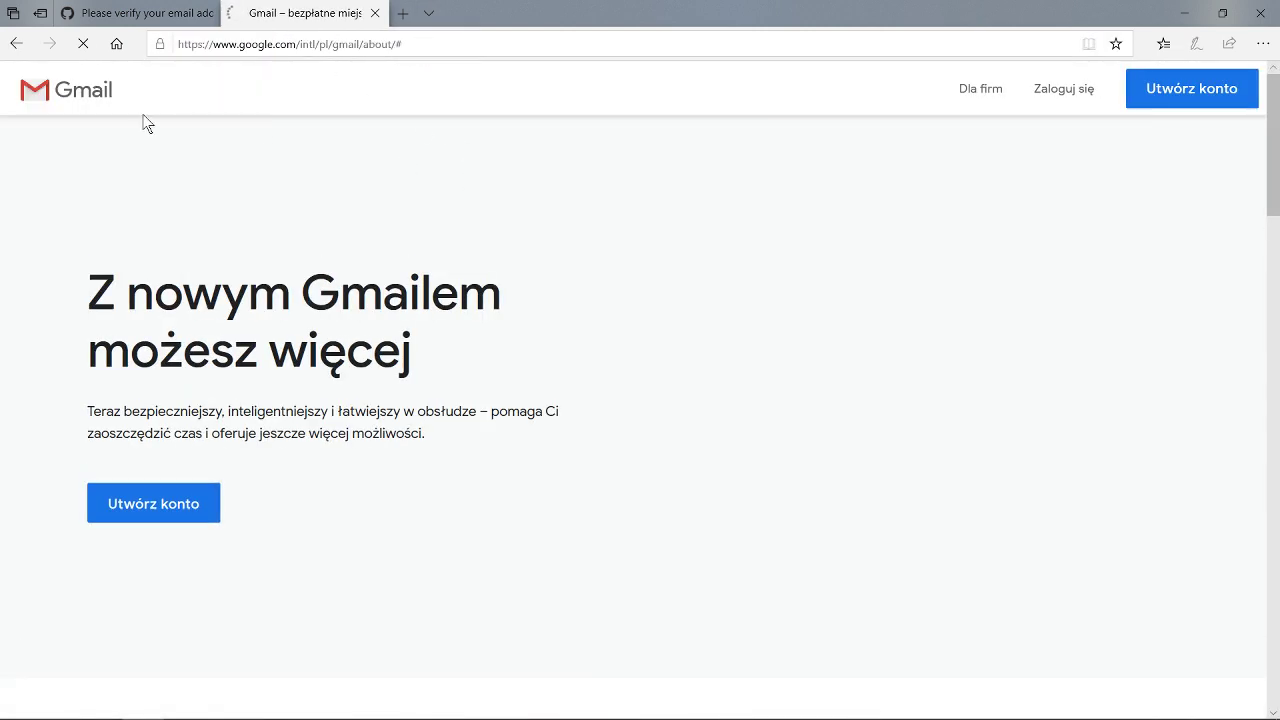
left_click(1064, 88)
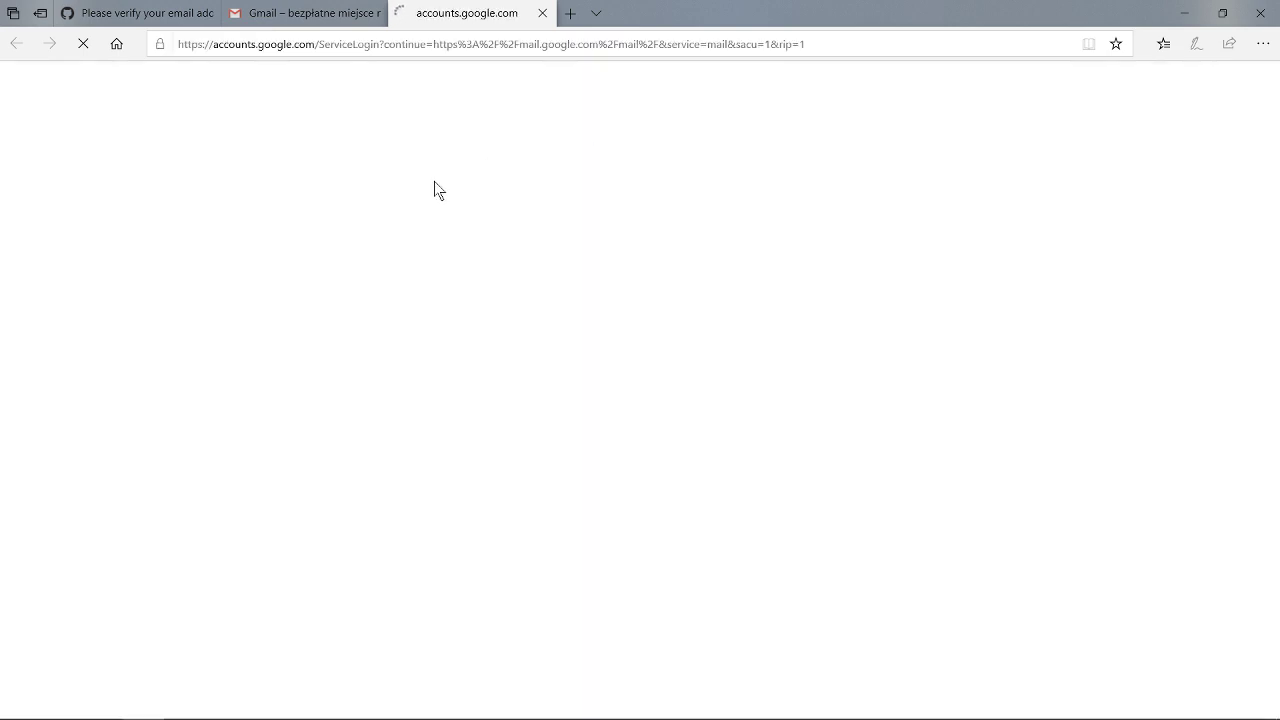
Sign in to Gmail with the account's email address and password.
left_click(577, 357)
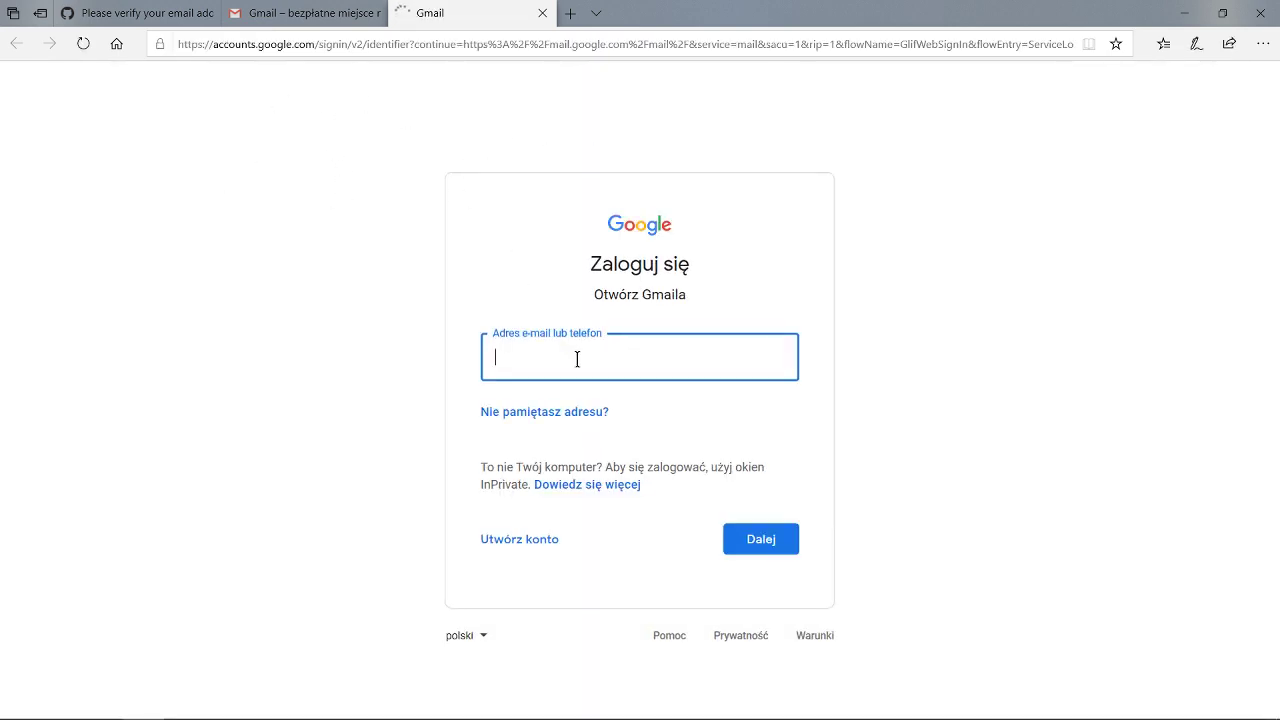
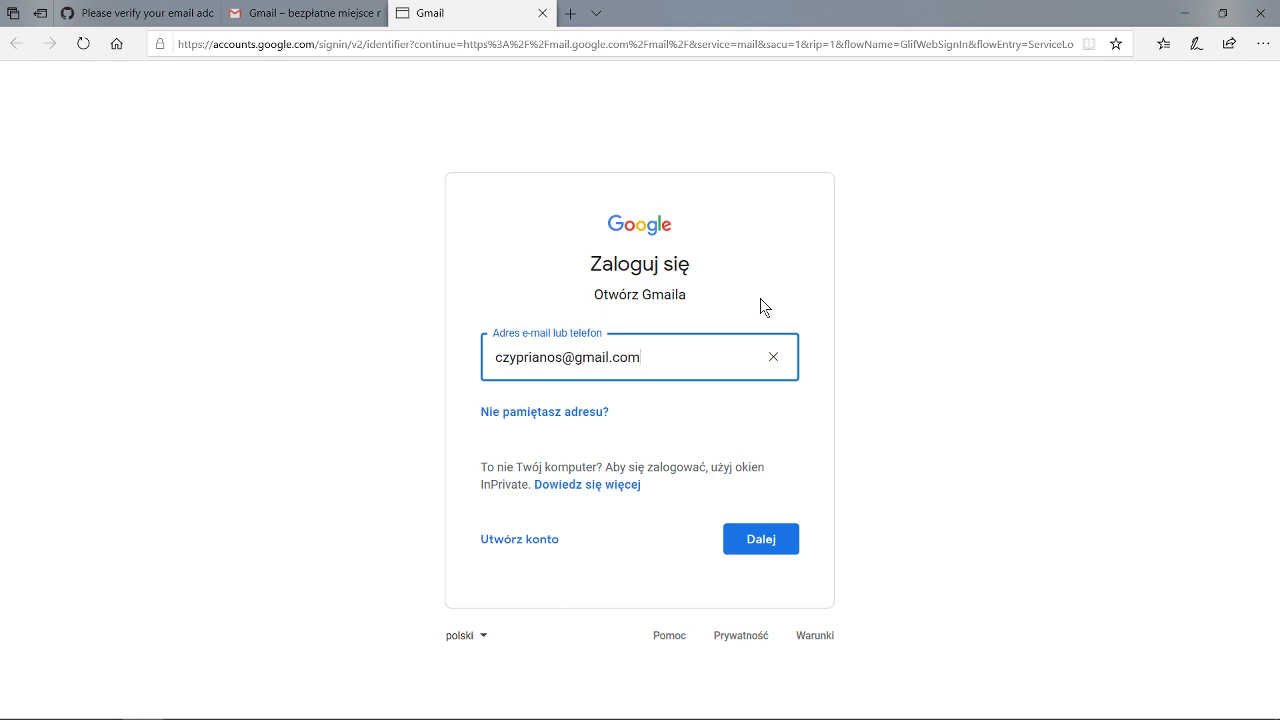
key("Return")
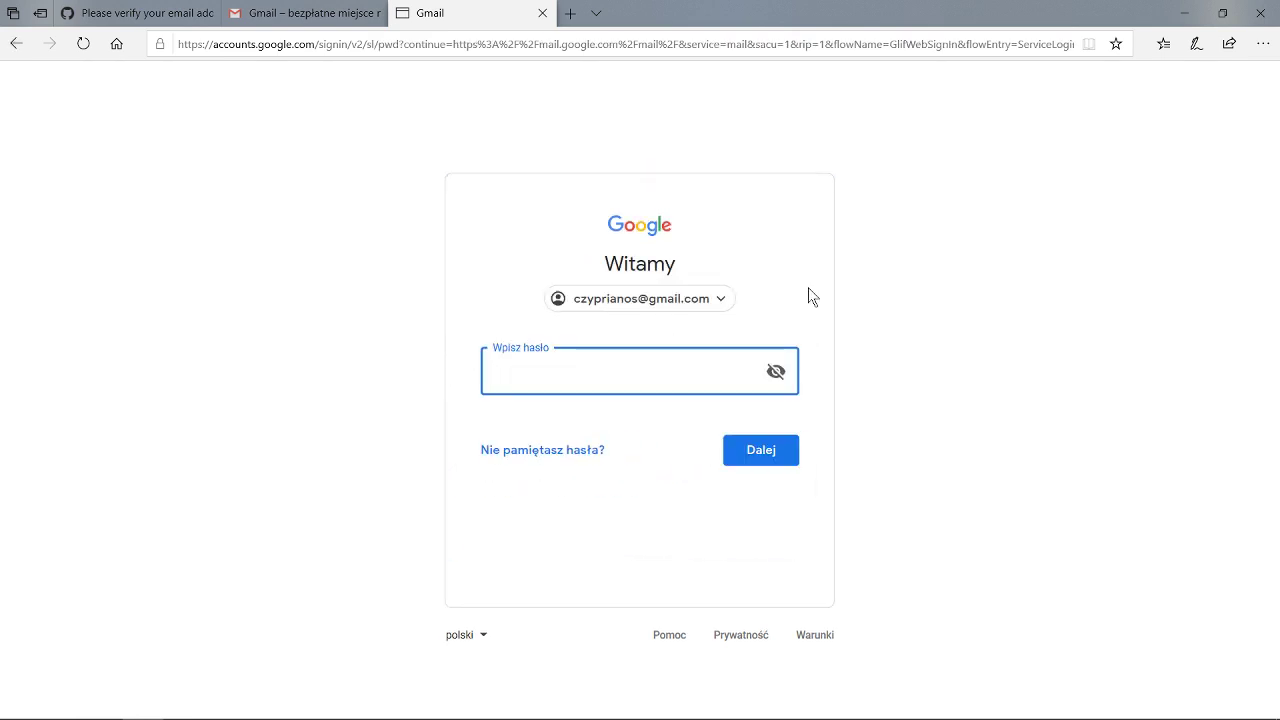
type("••••••••")
key("Return")
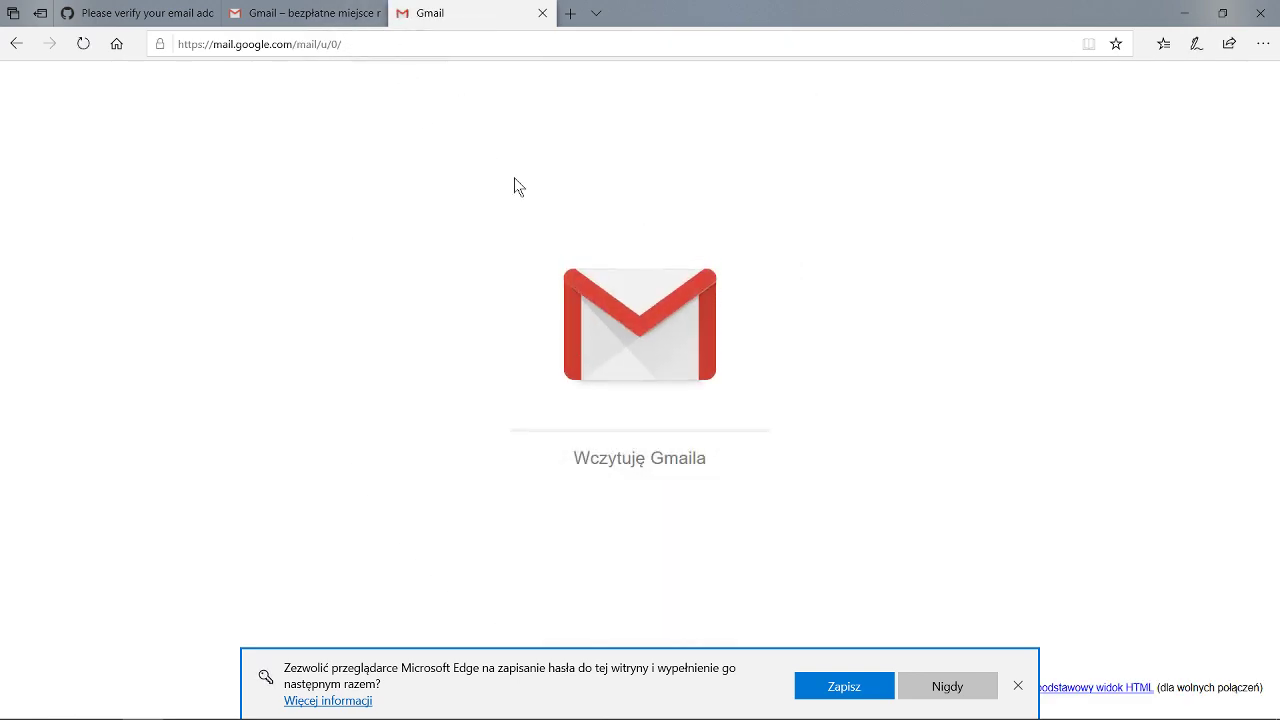
Decline saving the password, then open GitHub's verification email and click Verify email address.
left_click(946, 686)
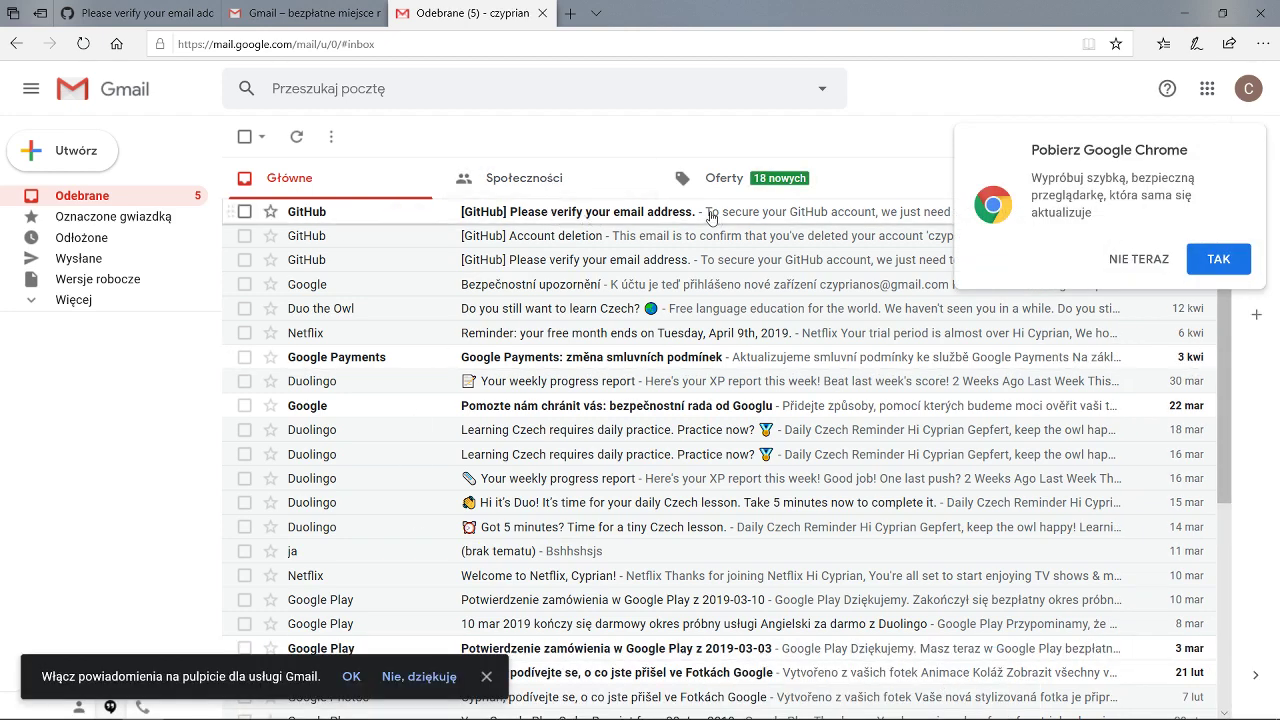
left_click(672, 217)
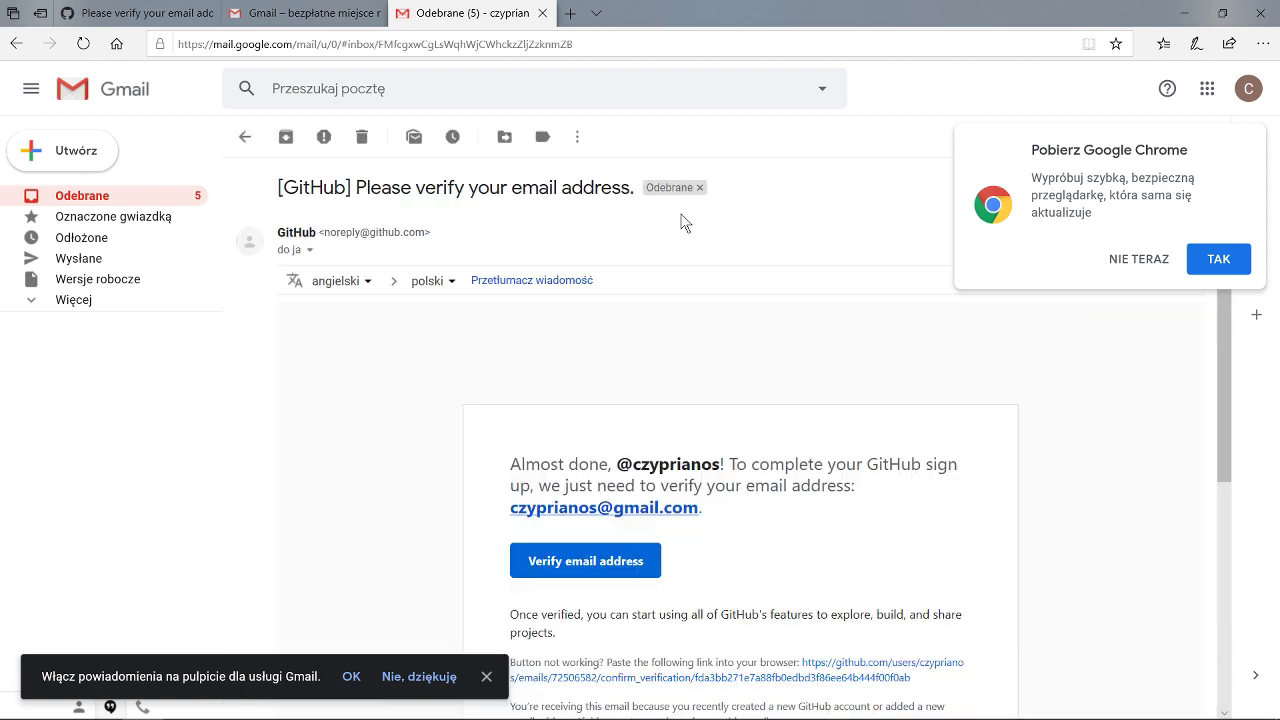
scroll(680, 425, "down", 1)
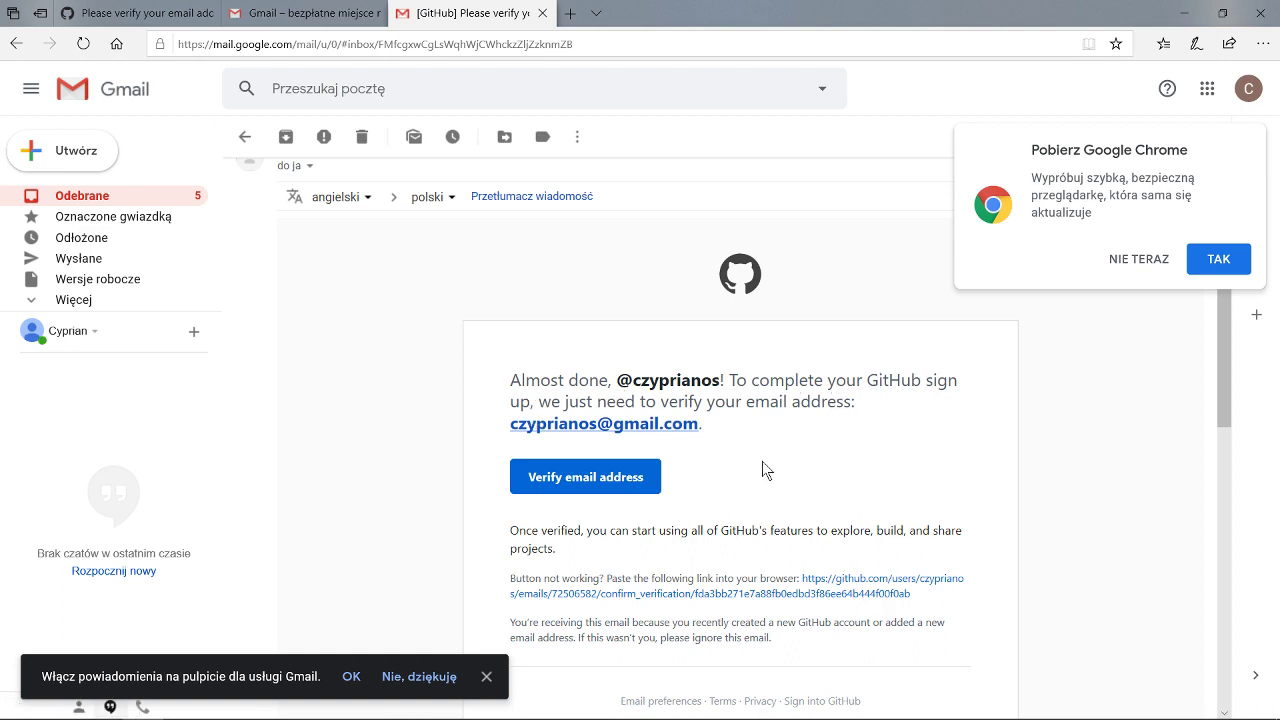
left_click(614, 479)
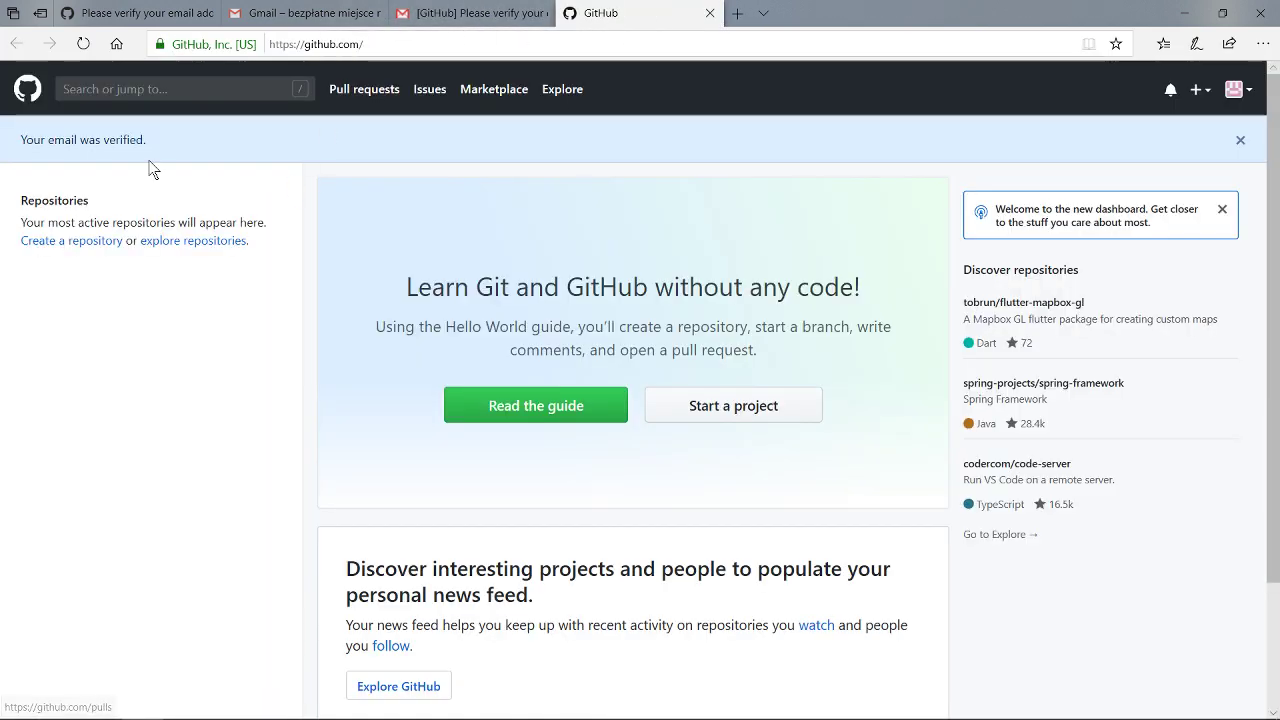
Close the 'Your email was verified.' banner on the GitHub dashboard.
left_click_drag(165, 147, 23, 157)
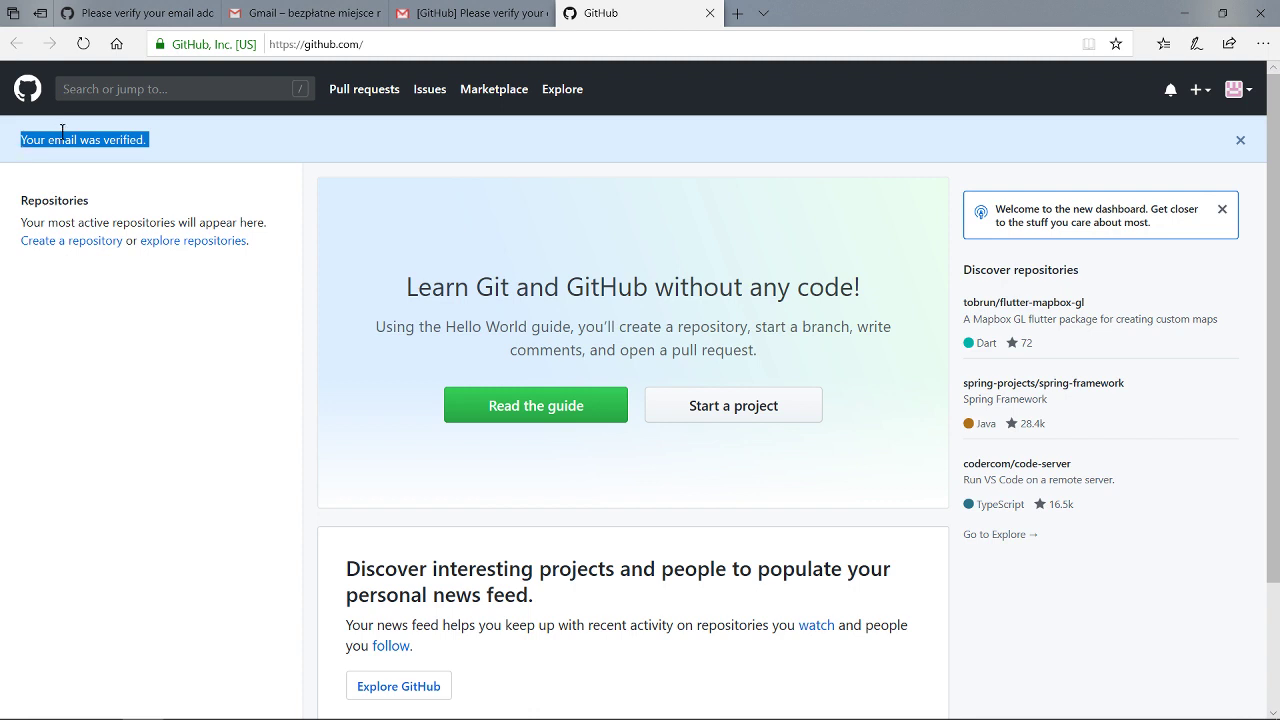
left_click(62, 132)
left_click_drag(163, 140, 6, 154)
left_click(573, 127)
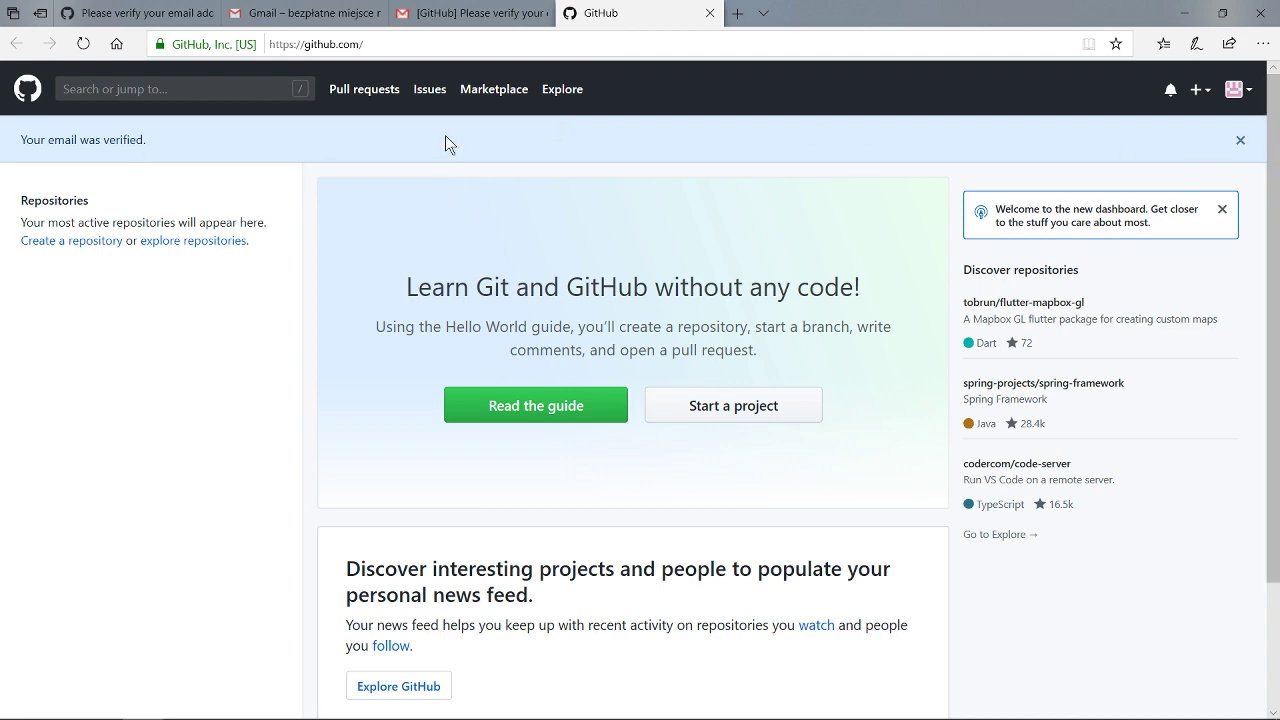
scroll(600, 189, "down", 2)
scroll(553, 162, "up", 2)
left_click(1239, 141)
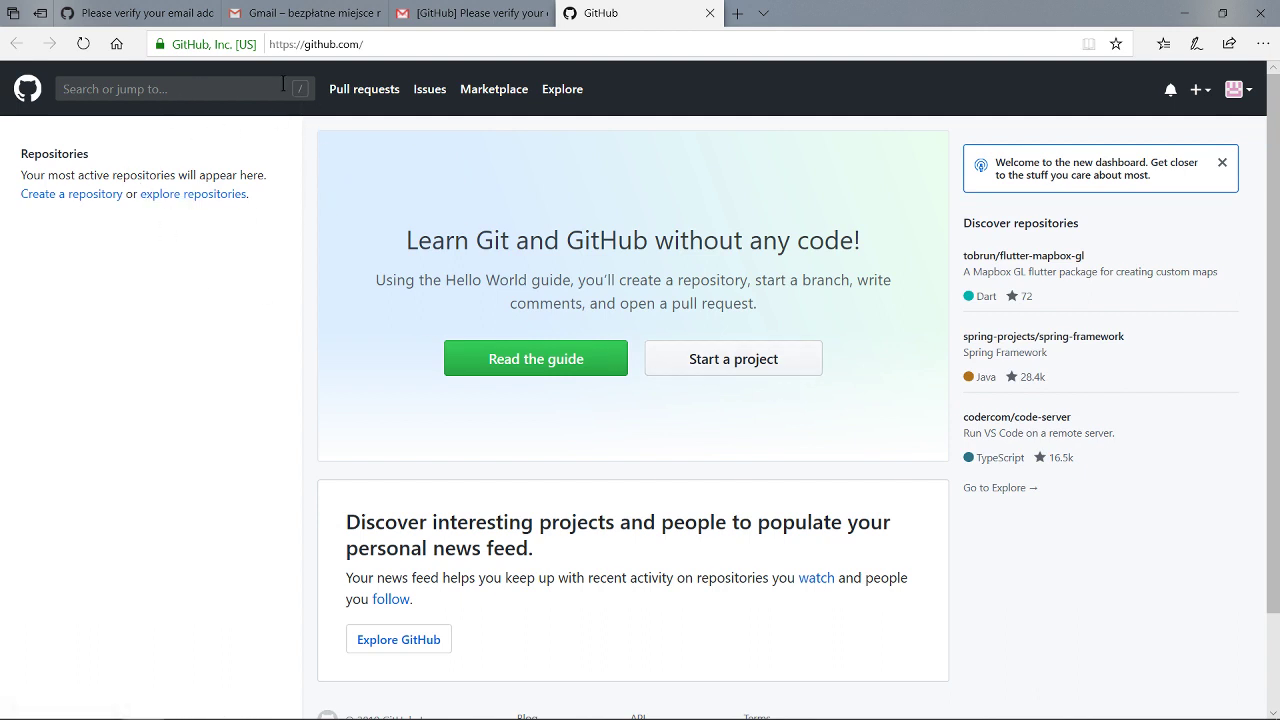
Open the new repository form via Start a project, keeping the current account as owner.
left_click(729, 361)
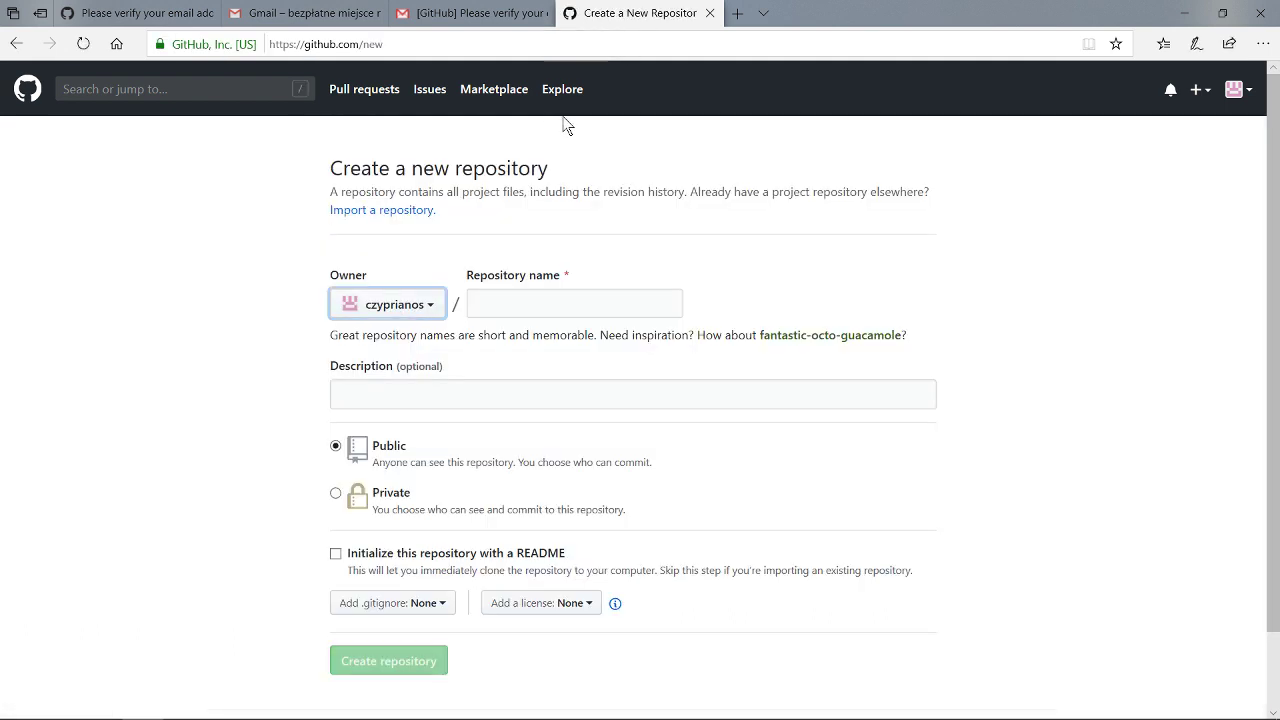
left_click_drag(338, 165, 650, 215)
left_click(650, 215)
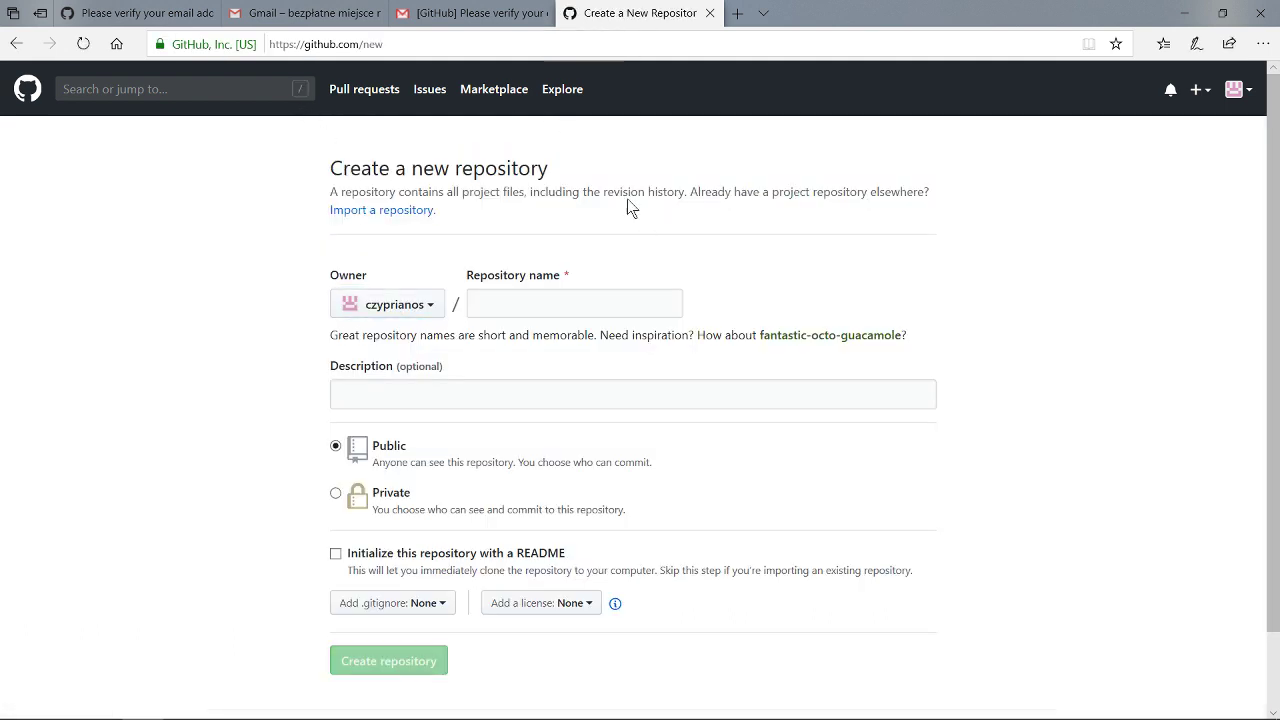
left_click(28, 89)
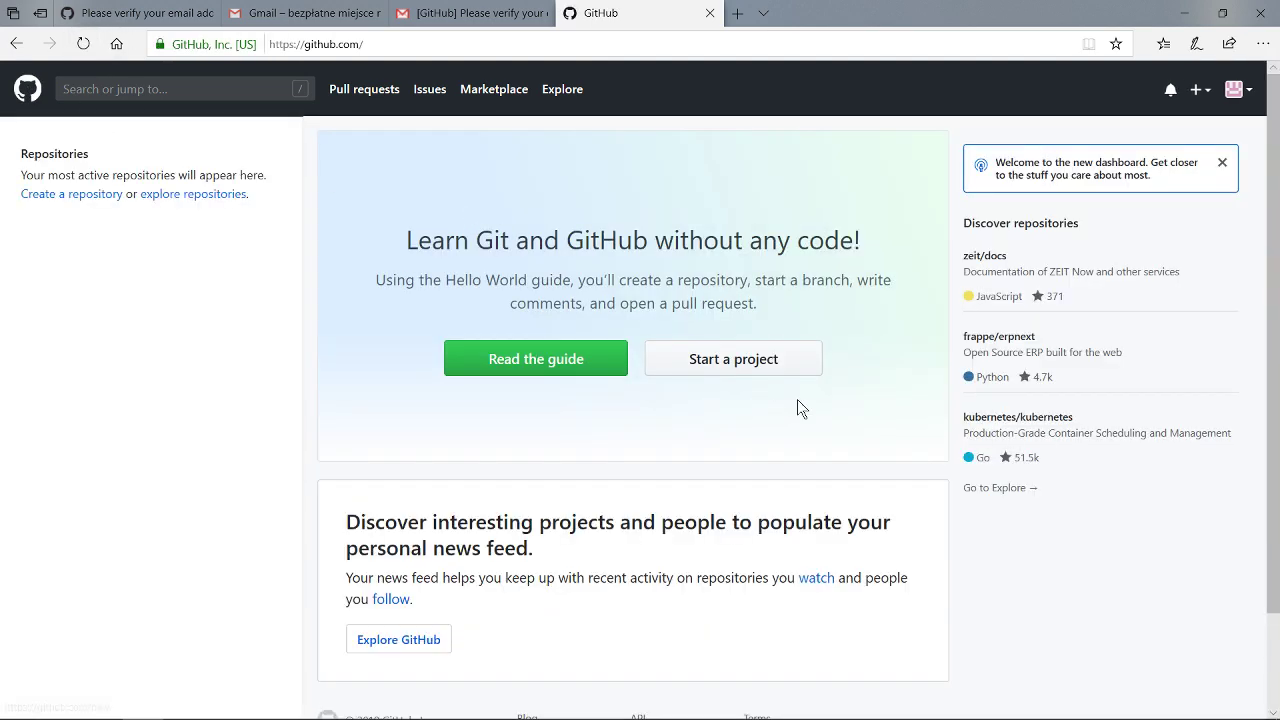
left_click(737, 368)
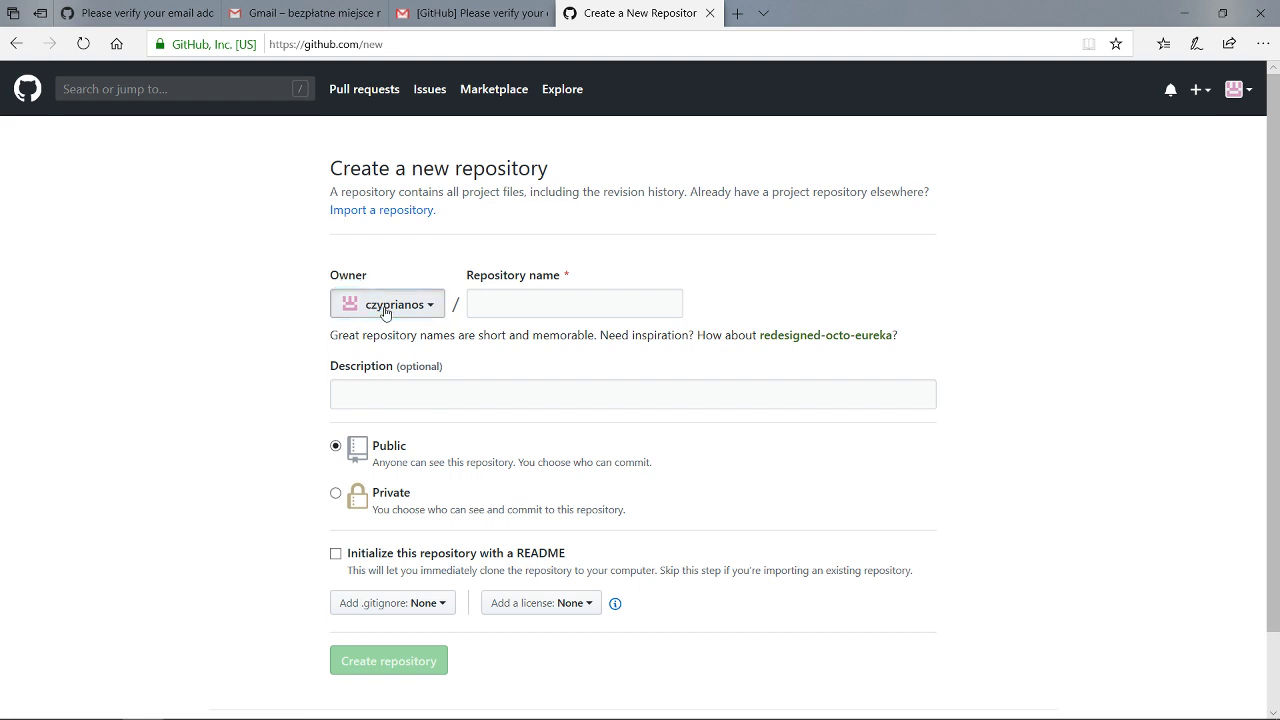
left_click(384, 305)
left_click(385, 301)
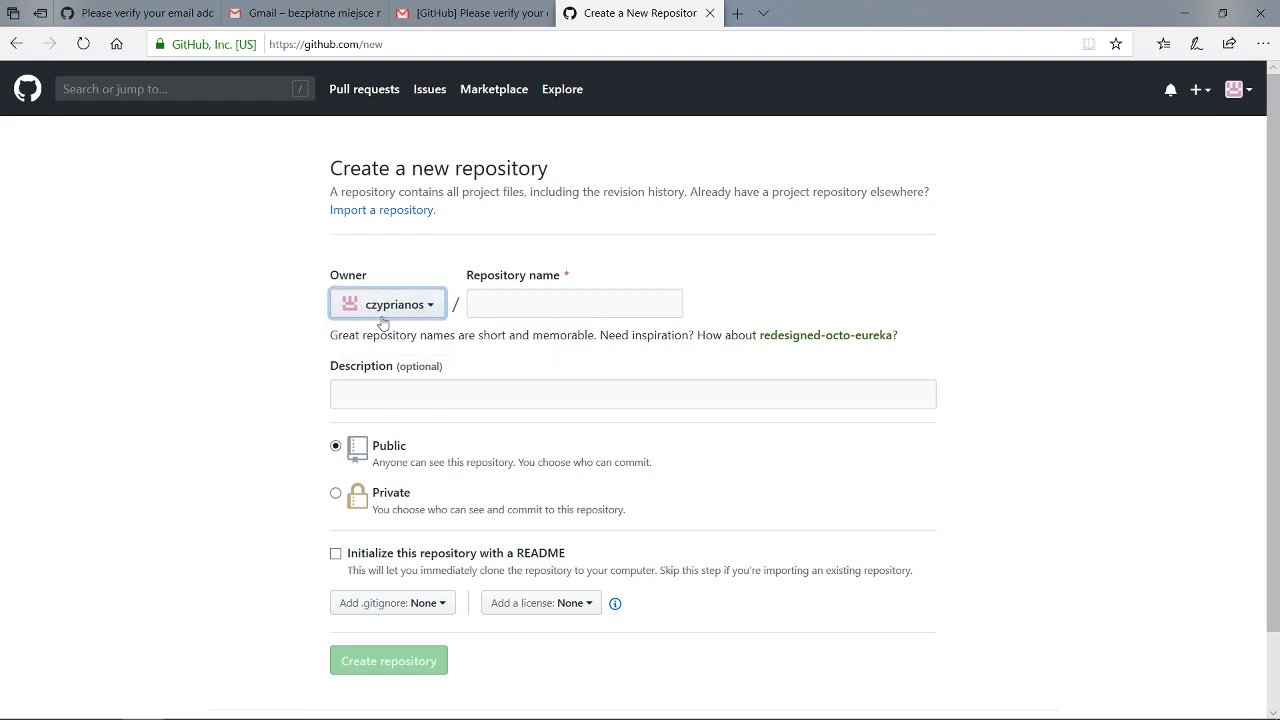
left_click(392, 313)
left_click(400, 310)
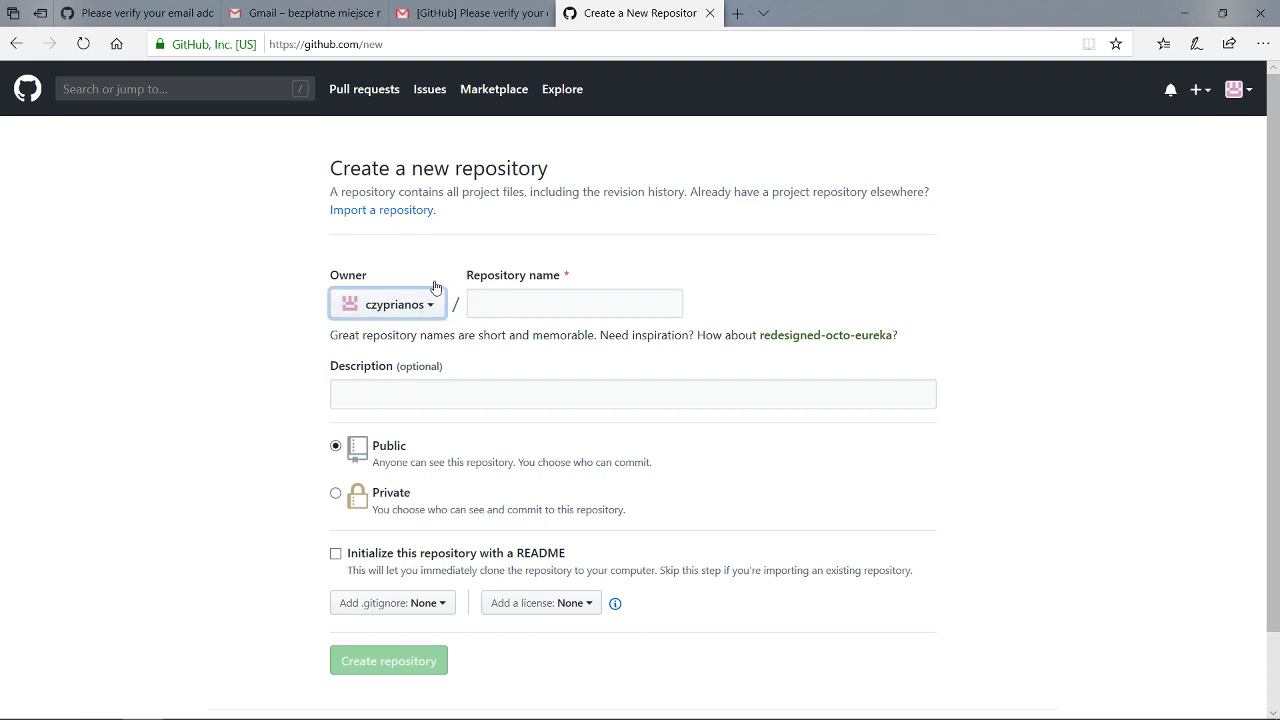
Name the repository 'mojapierwszastrona' with description 'Moja pierwsza strona internetowa'.
left_click(548, 305)
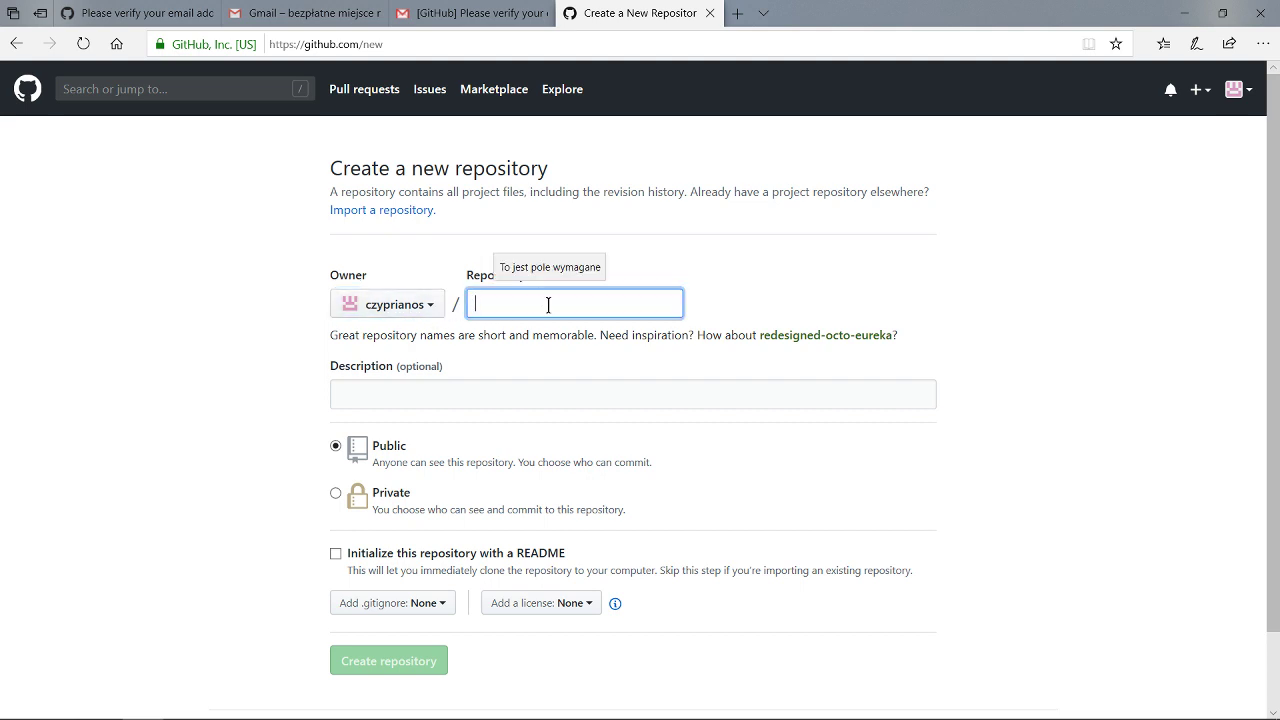
type("mojas")
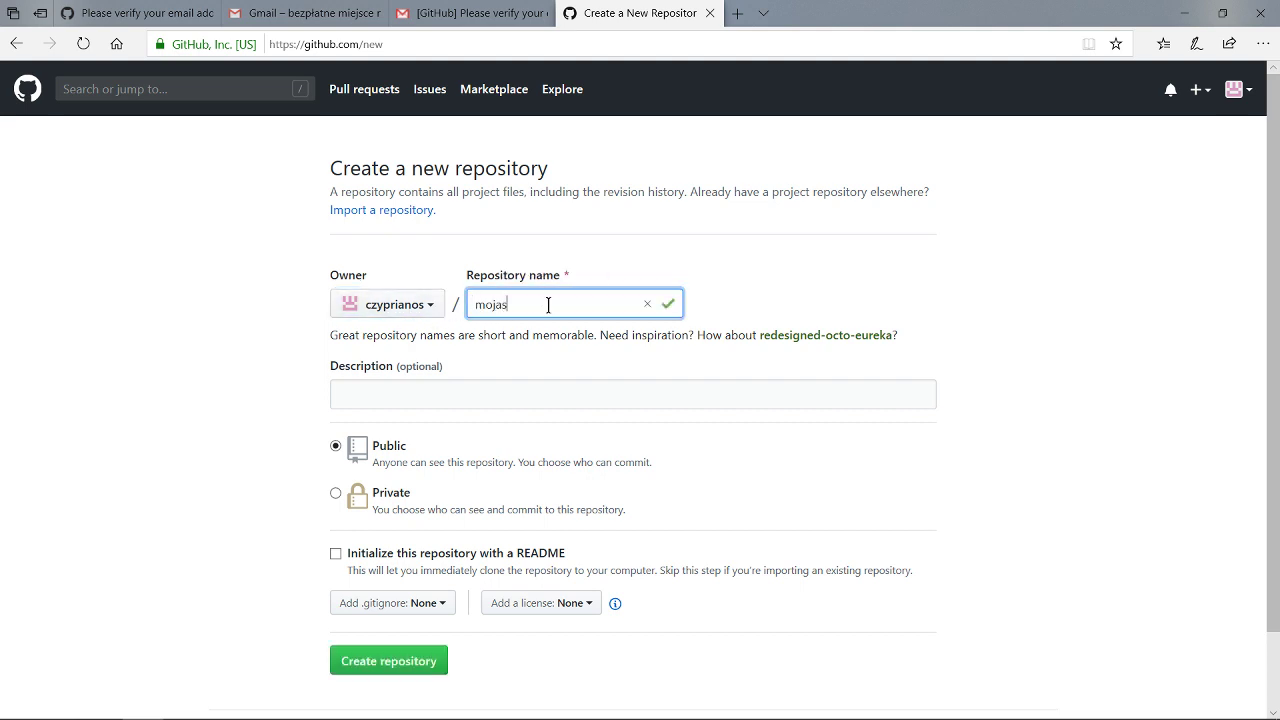
key("BackSpace")
key("BackSpace")
key("BackSpace")
key("BackSpace")
key("BackSpace")
type("puie")
left_click(398, 400)
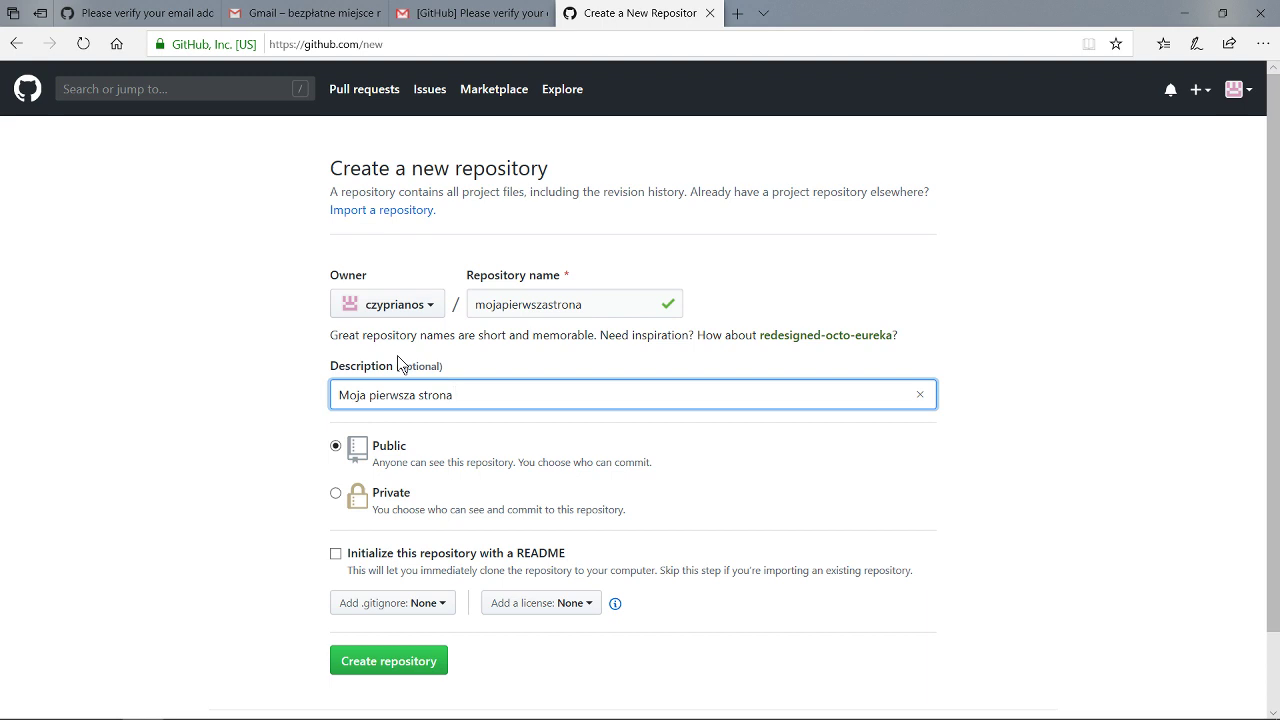
type("Moja pierwsza strona internetowa")
Tick Initialize with a README and create the public repository.
scroll(397, 355, "down", 2)
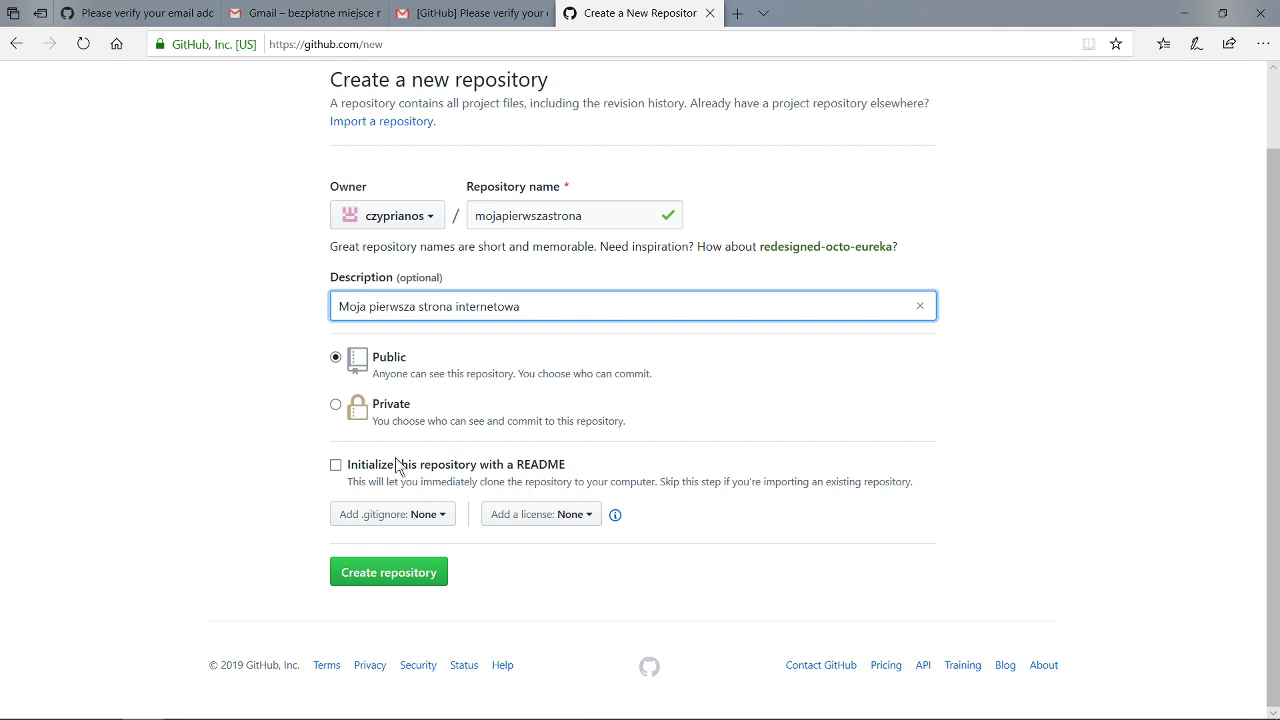
left_click(336, 465)
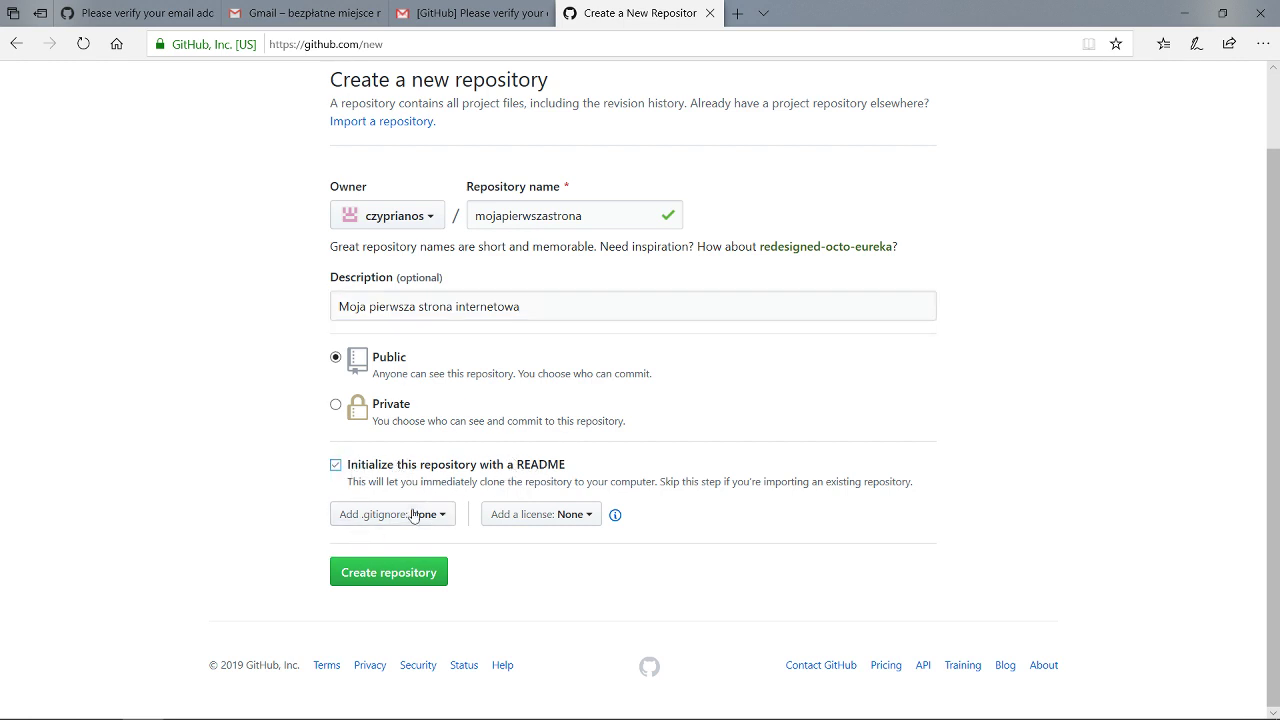
left_click(400, 571)
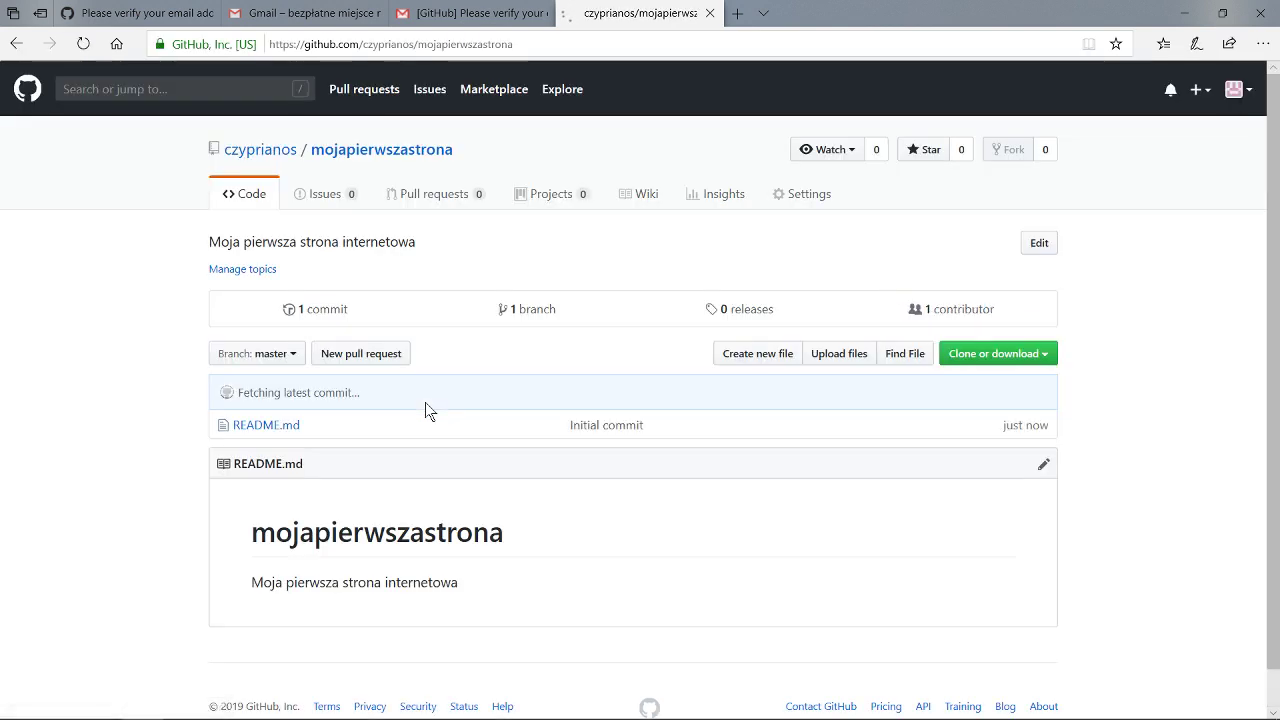
scroll(322, 448, "down", 1)
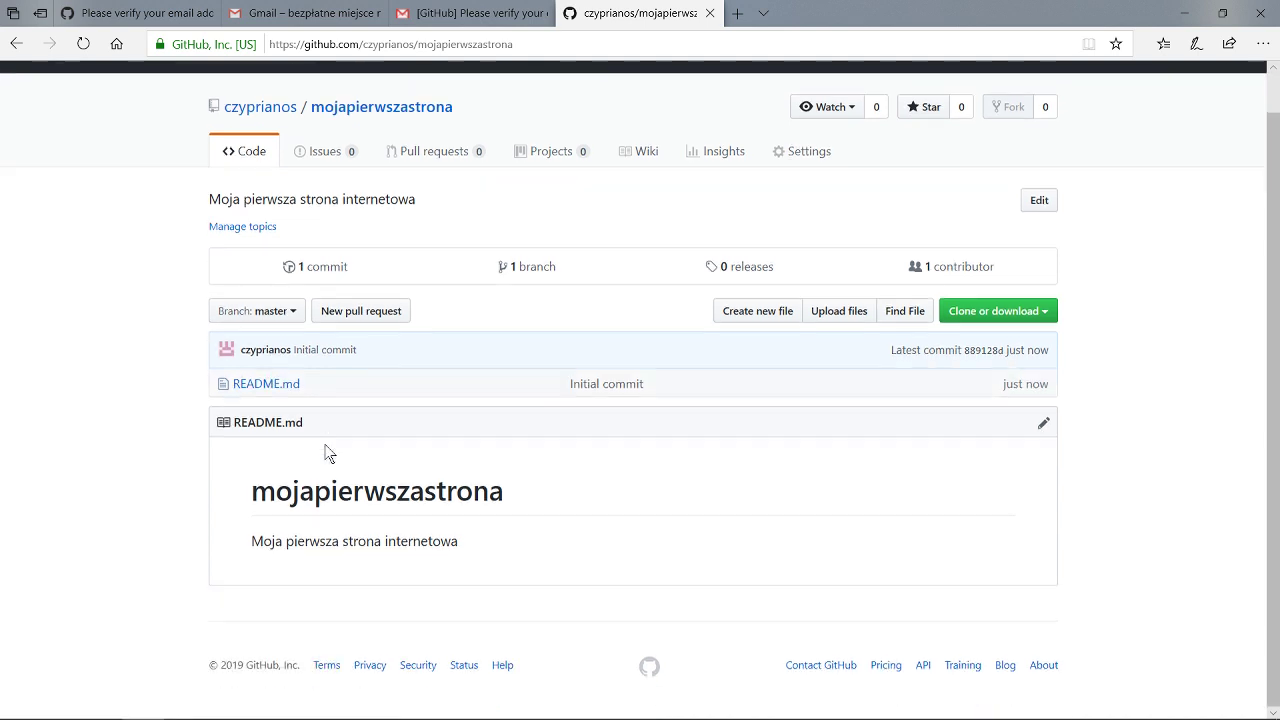
scroll(322, 450, "up", 1)
left_click(521, 43)
left_click(560, 46)
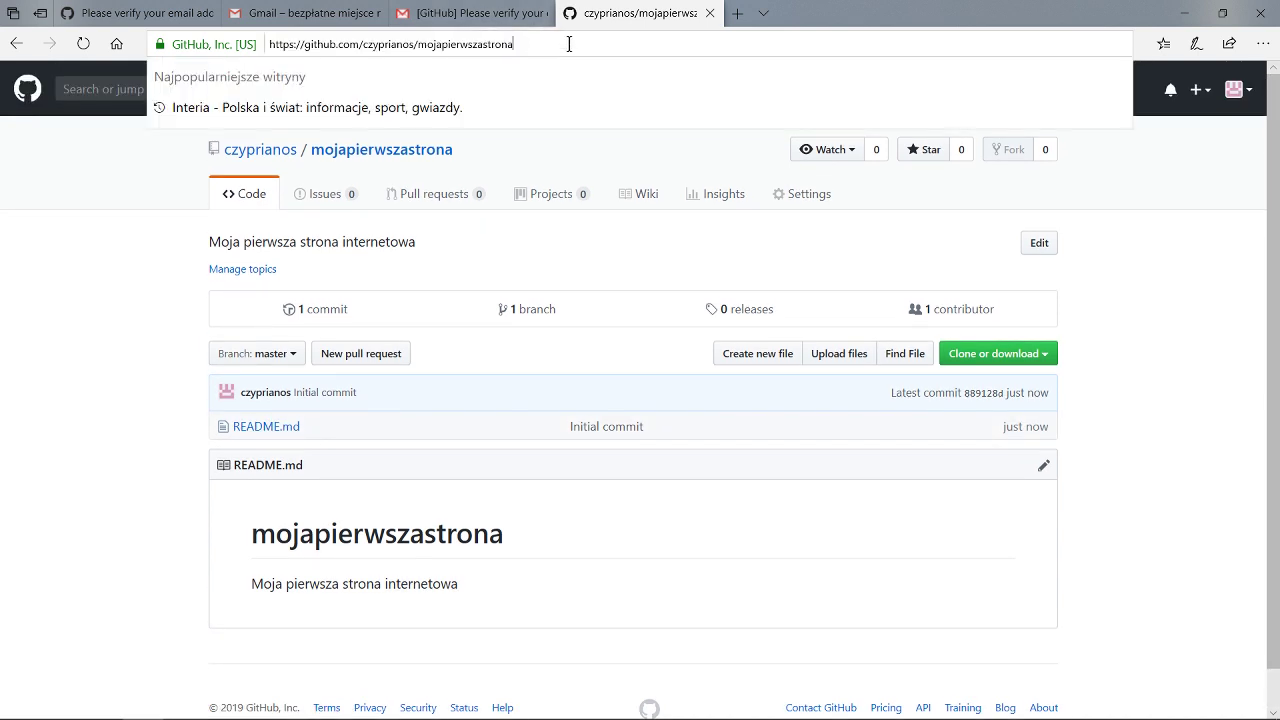
left_click_drag(560, 46, 268, 40)
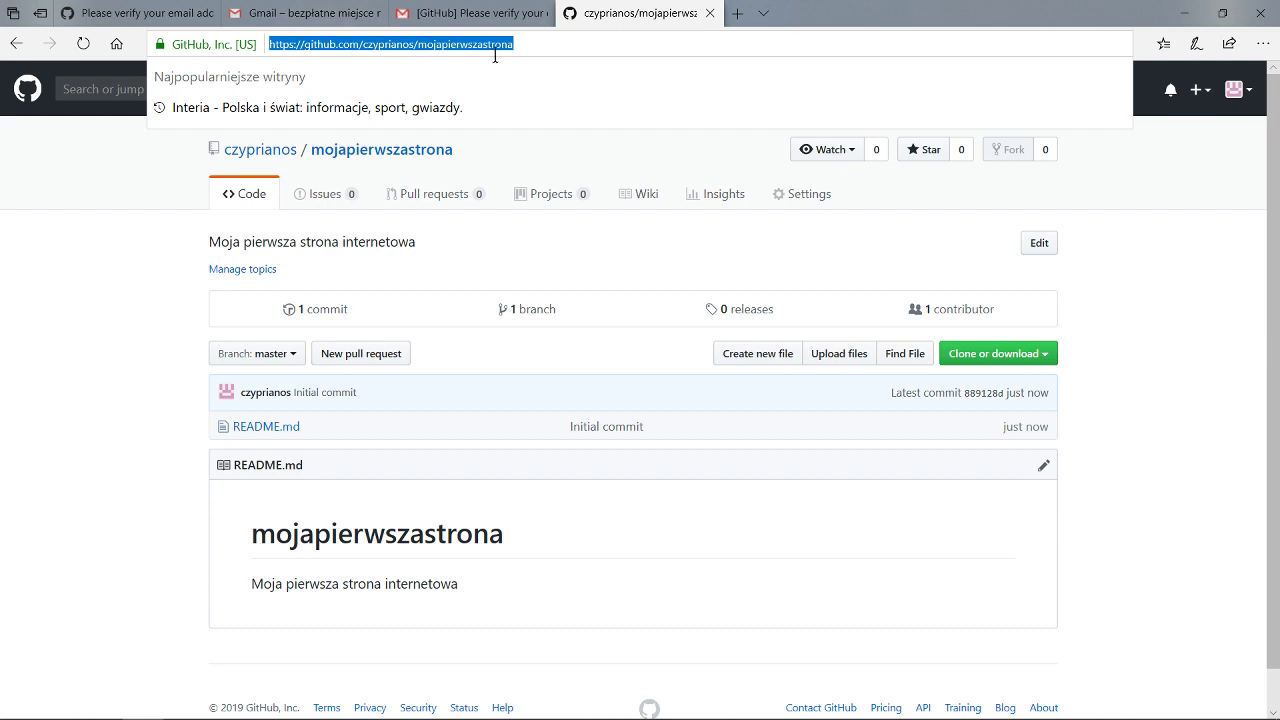
left_click(200, 310)
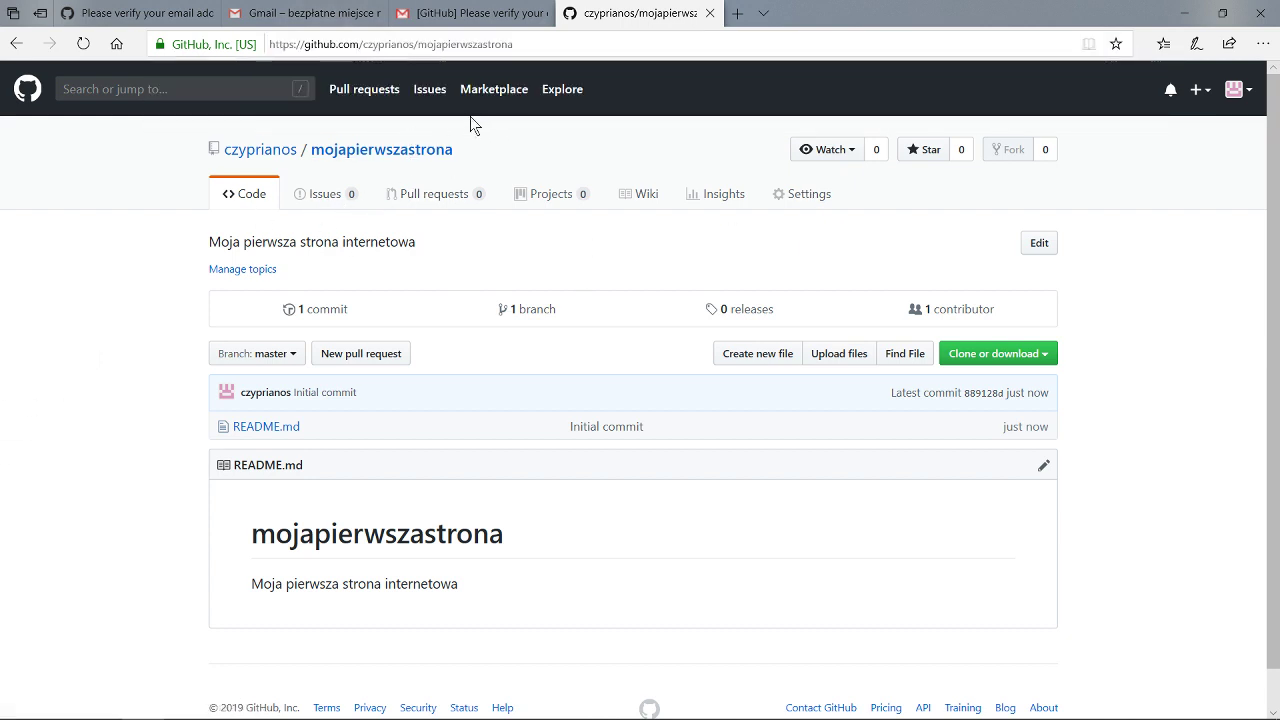
scroll(306, 312, "down", 1)
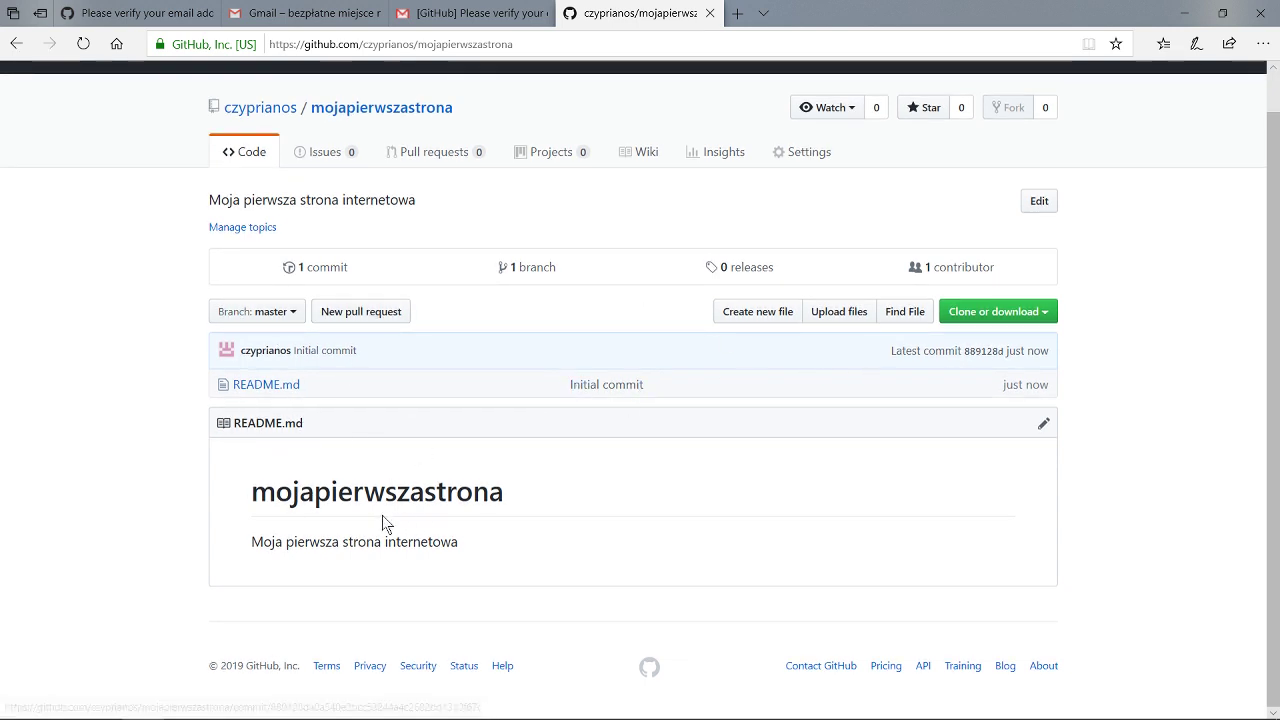
scroll(460, 520, "up", 1)
scroll(452, 518, "down", 1)
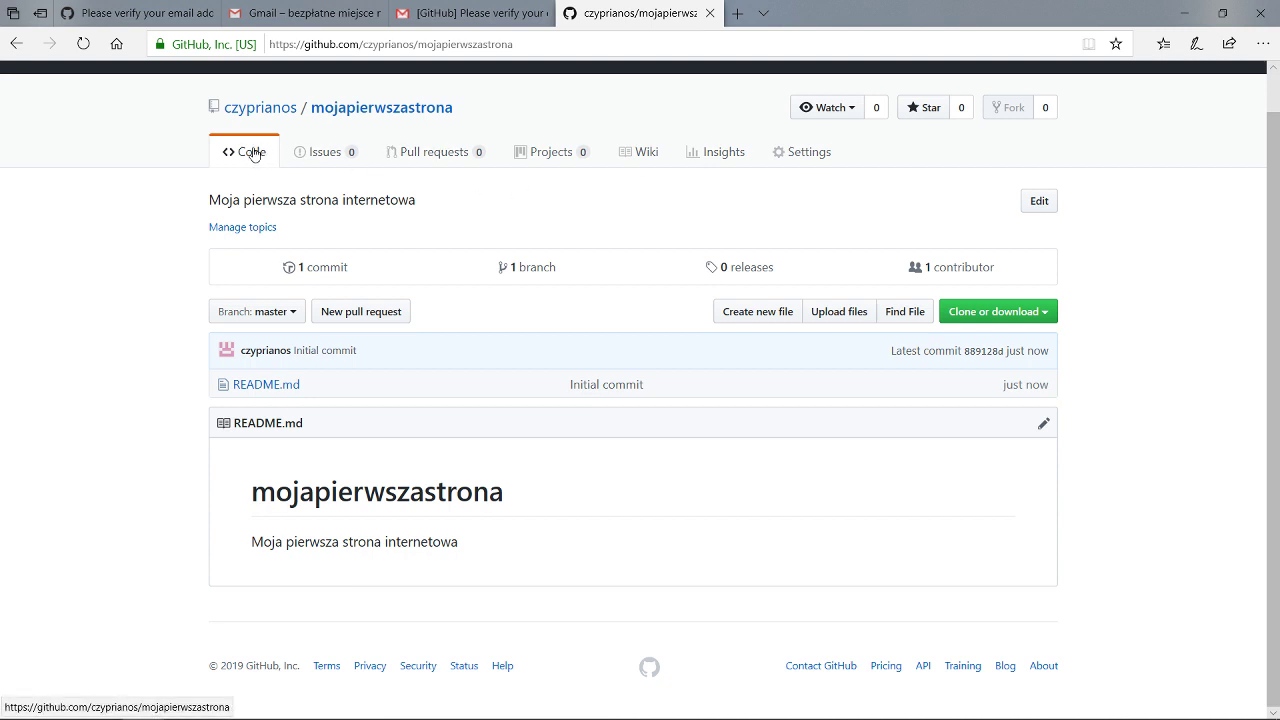
scroll(252, 160, "up", 1)
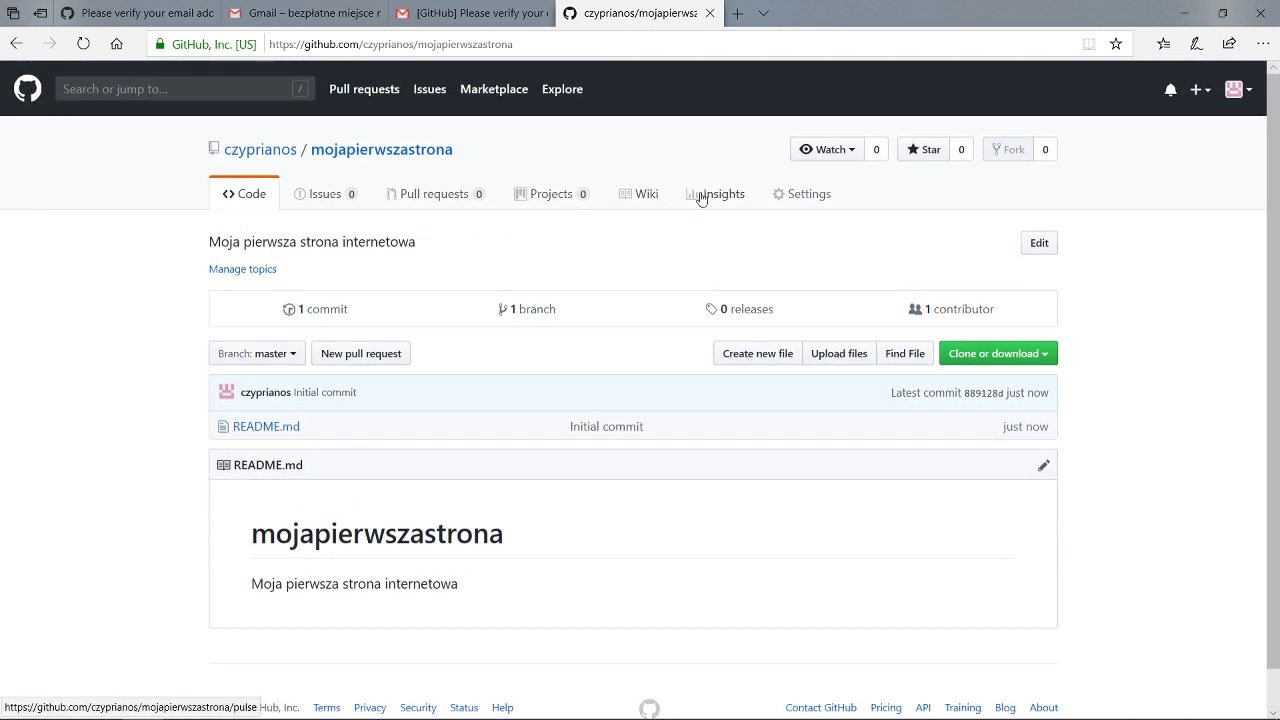
Go to the repository's Settings and scroll down to the GitHub Pages section.
left_click(805, 197)
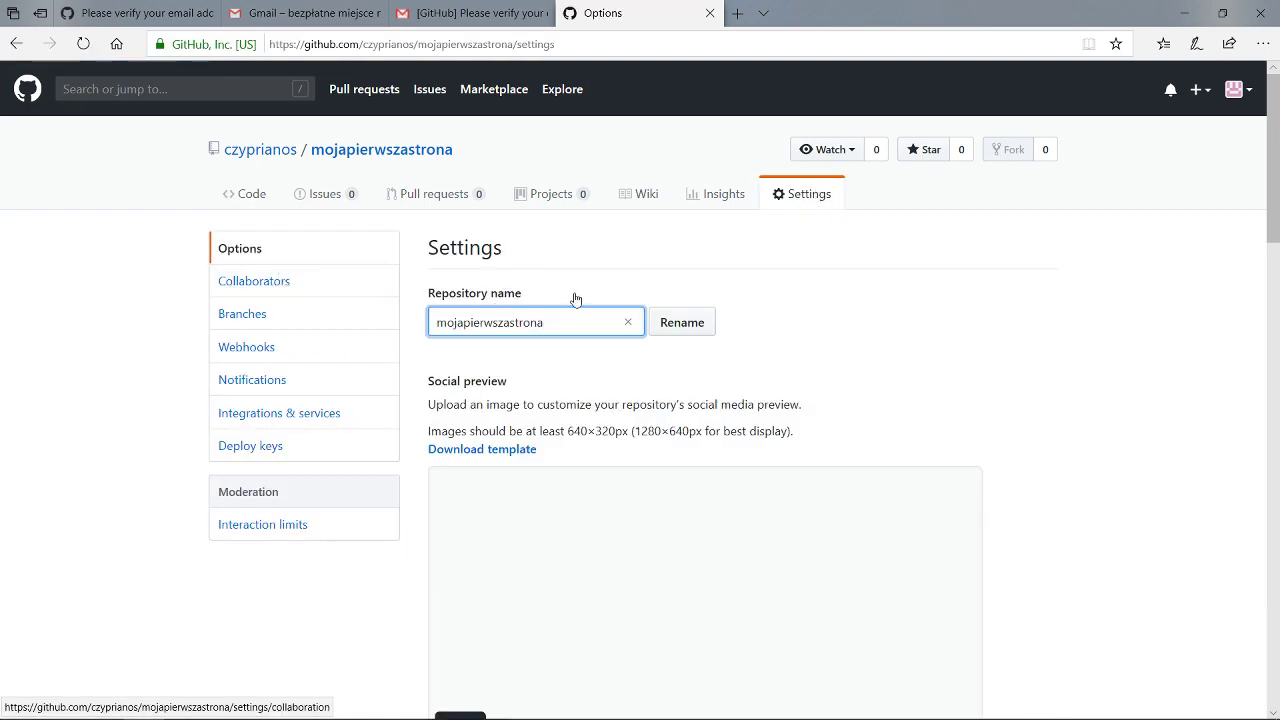
scroll(588, 300, "down", 2)
scroll(452, 289, "down", 2)
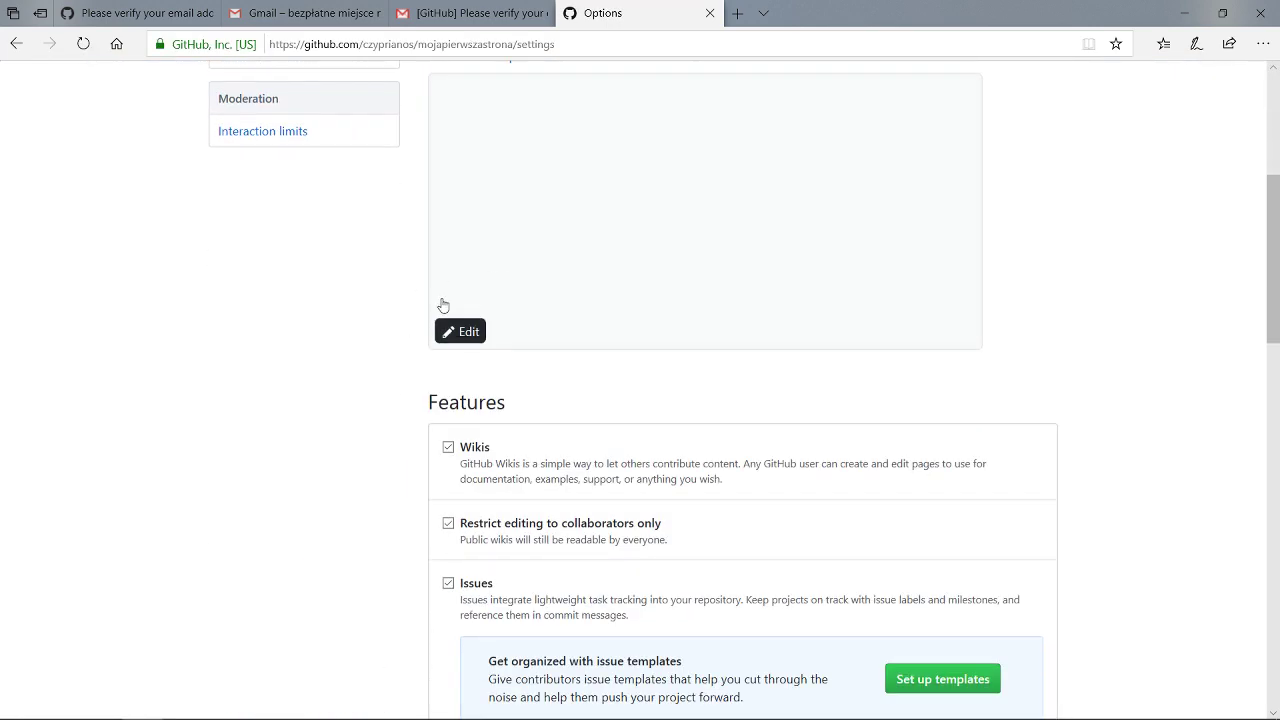
scroll(443, 305, "down", 1)
scroll(400, 300, "up", 5)
scroll(249, 262, "down", 5)
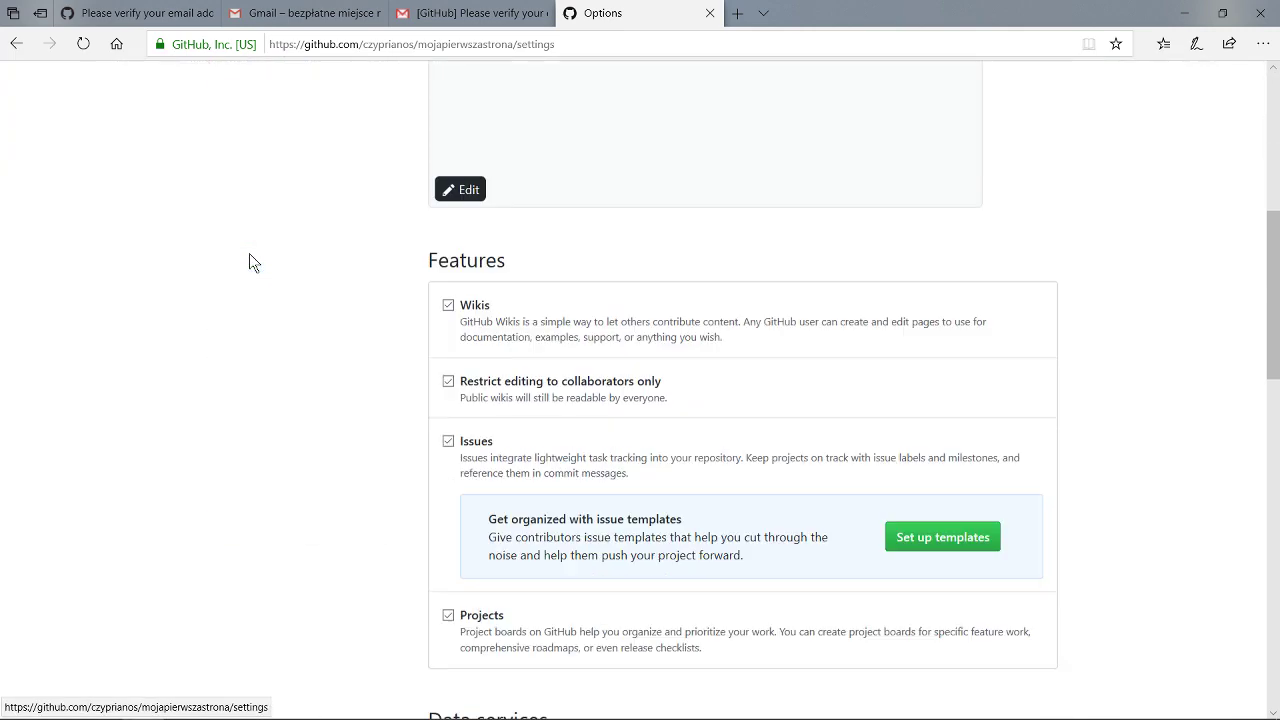
scroll(490, 263, "down", 2)
scroll(495, 270, "down", 9)
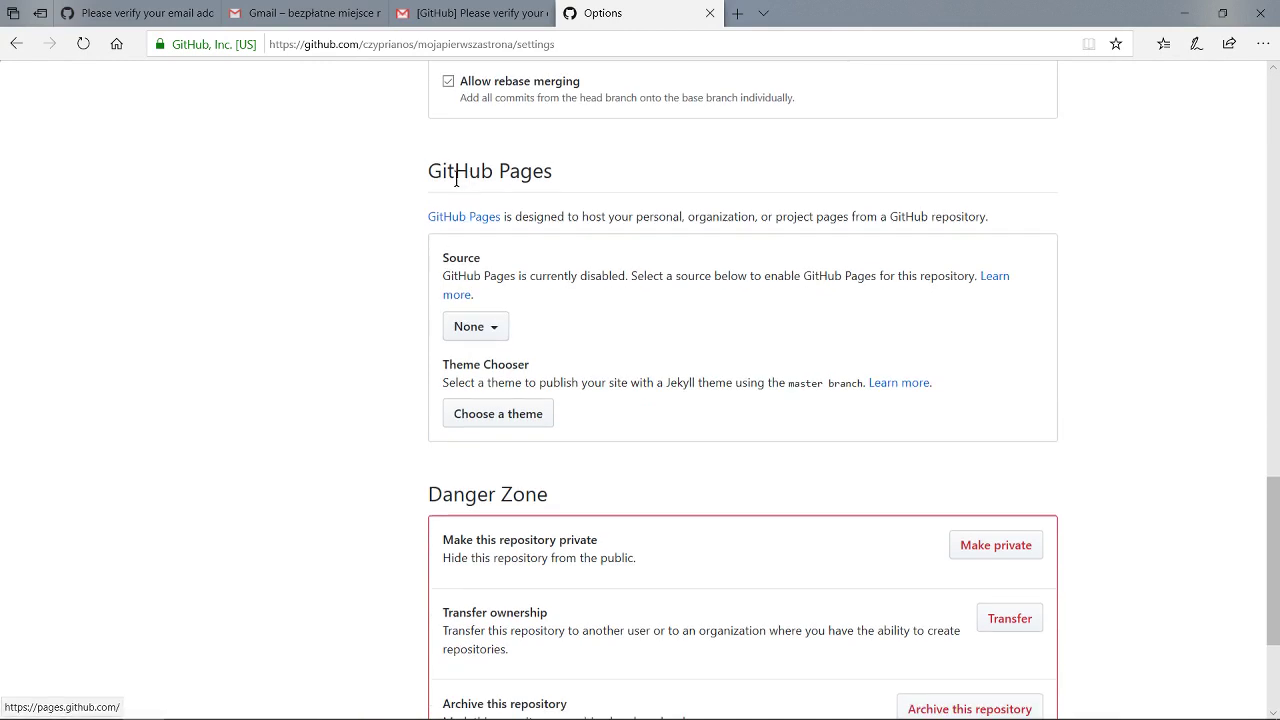
left_click_drag(425, 175, 480, 170)
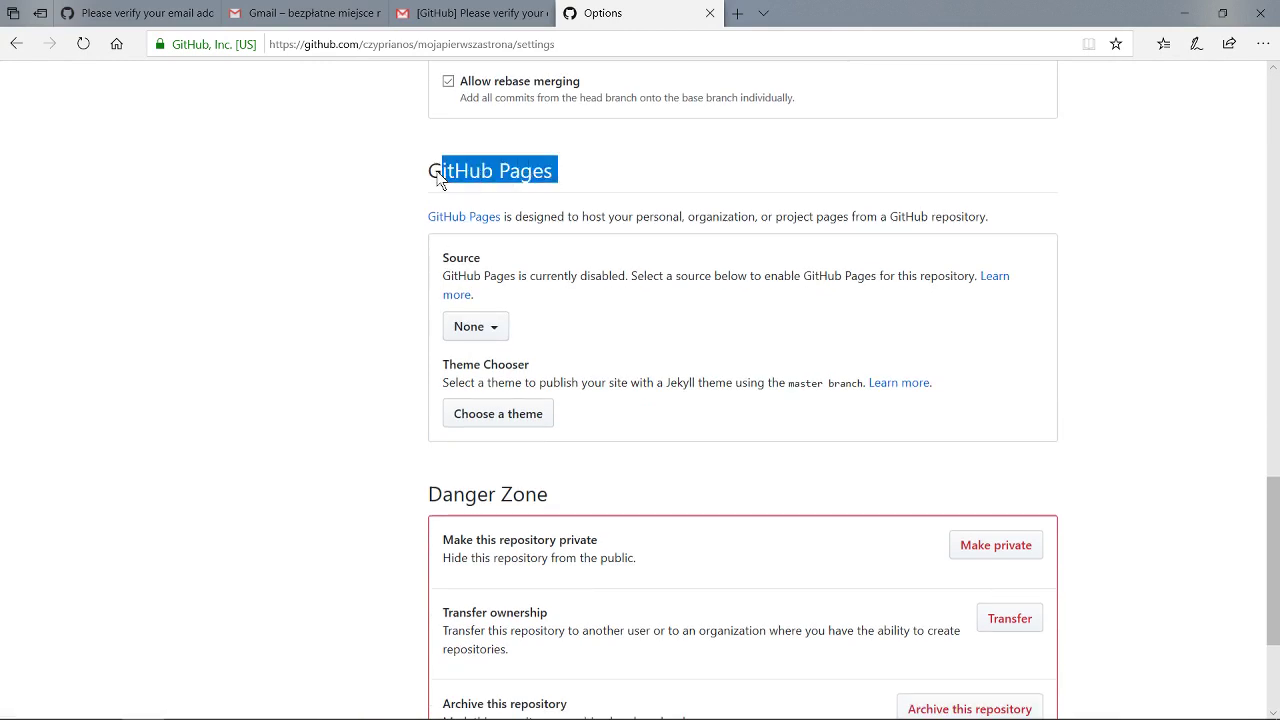
left_click(437, 175)
scroll(460, 170, "down", 1)
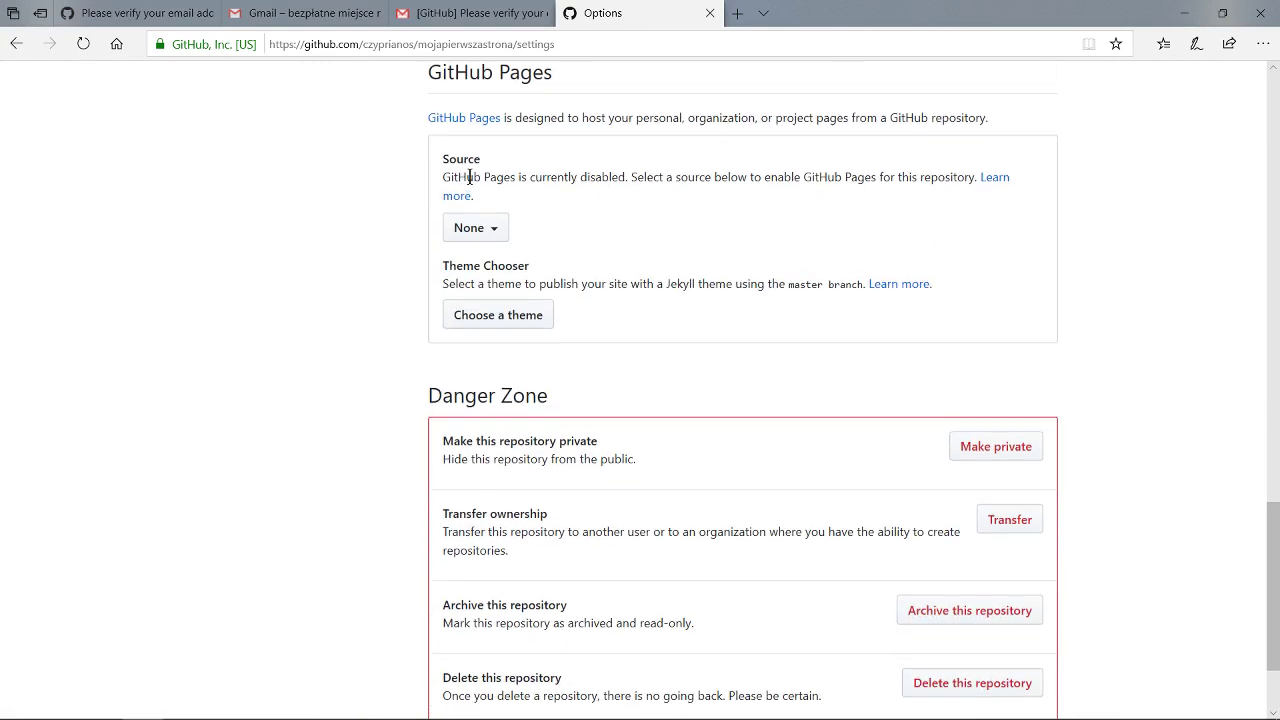
scroll(467, 185, "up", 1)
left_click_drag(562, 183, 449, 188)
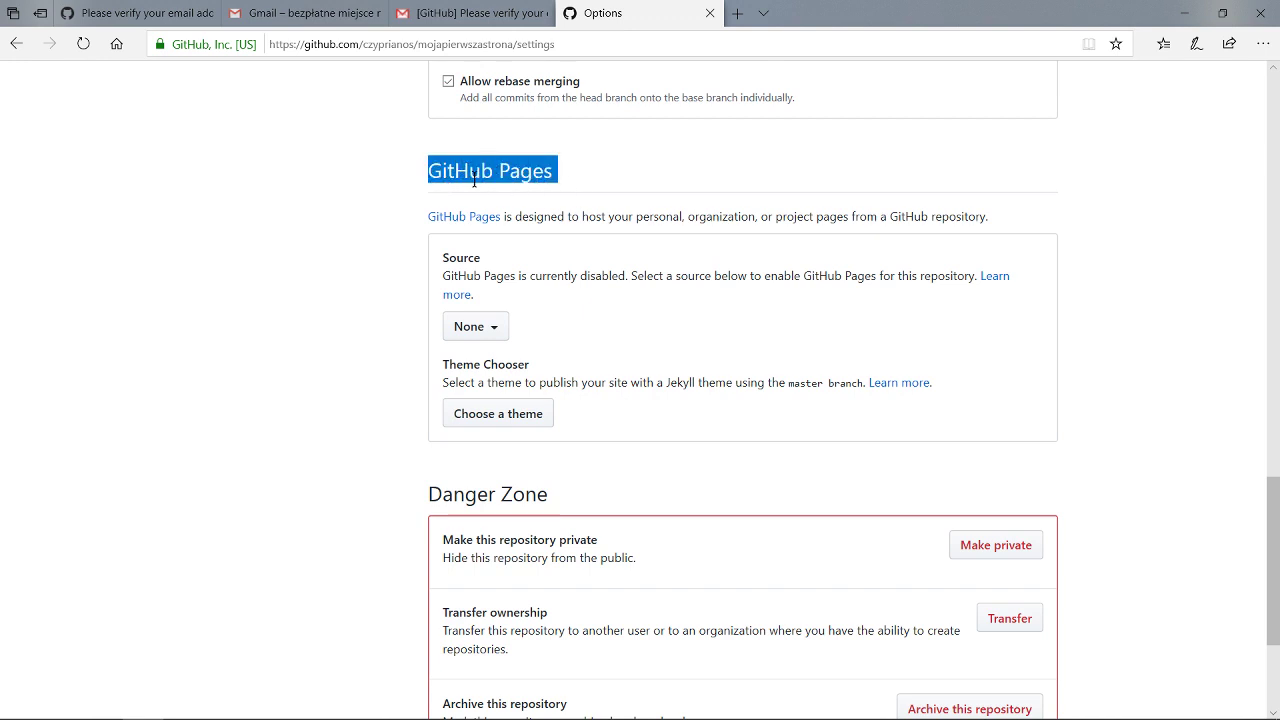
left_click(479, 180)
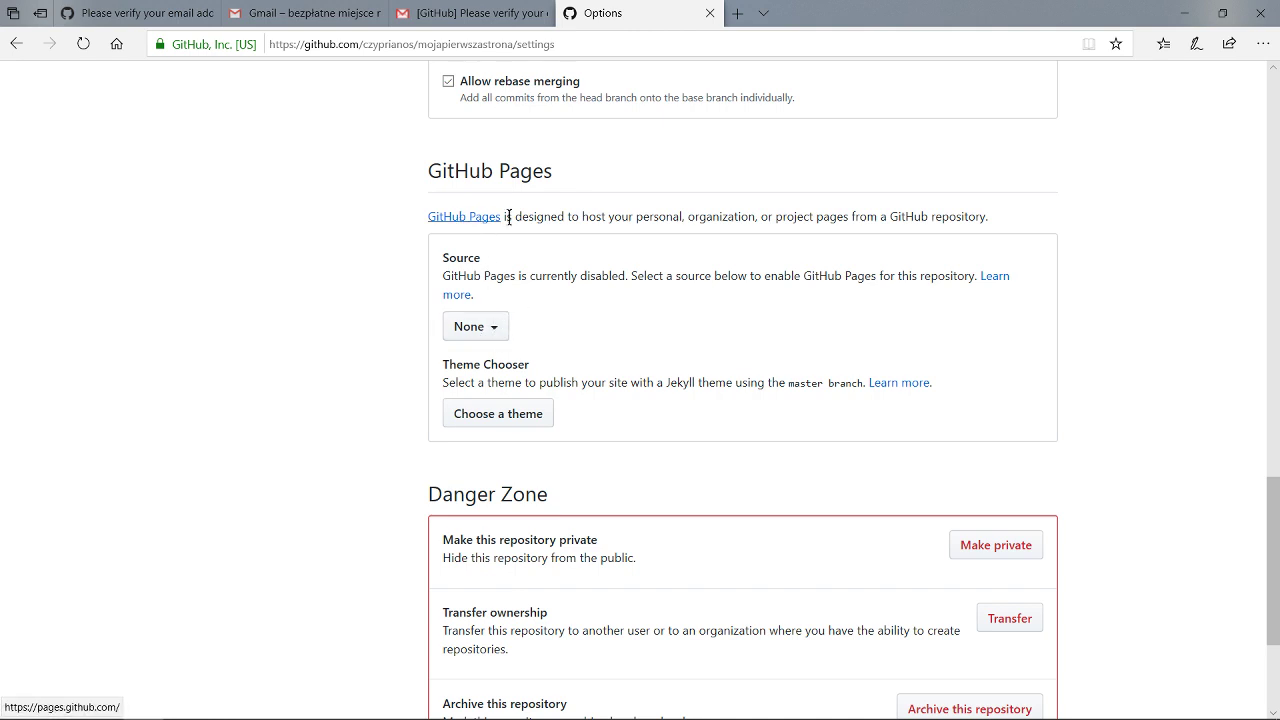
Check that Pages is currently disabled and expand the Source 'None' dropdown.
left_click_drag(450, 276, 618, 282)
left_click(597, 280)
double_click(600, 280)
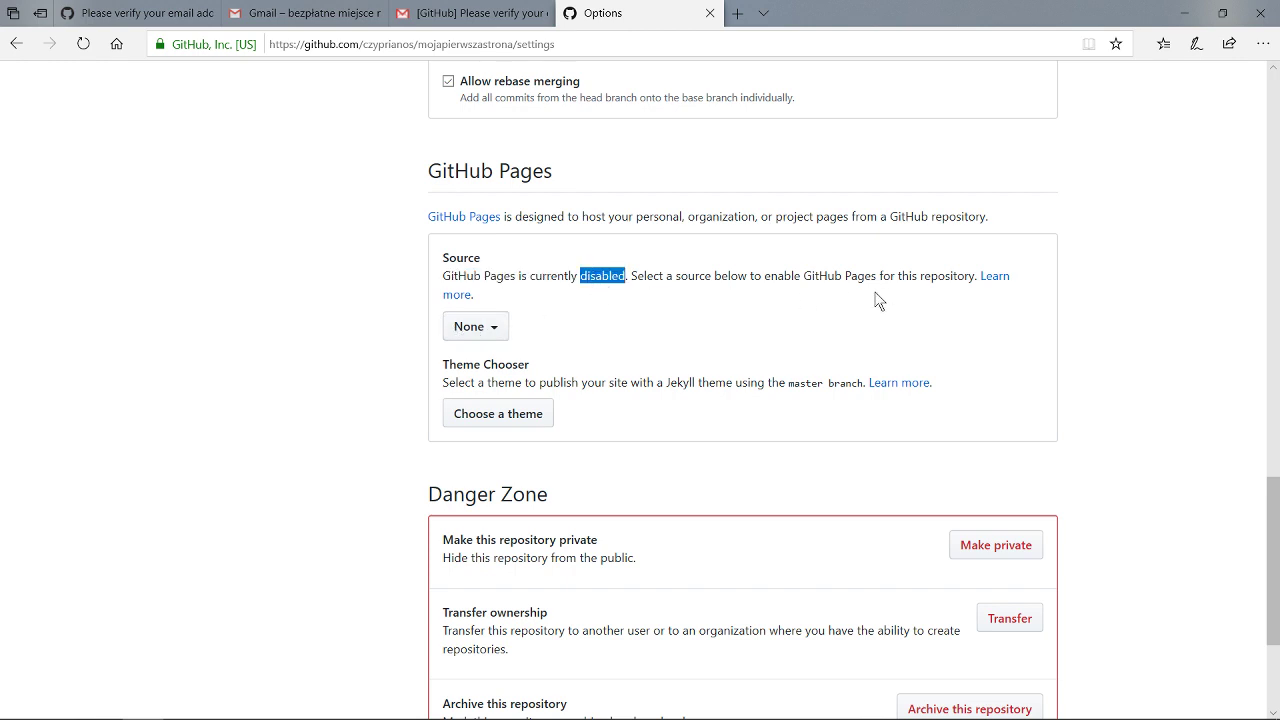
left_click(476, 328)
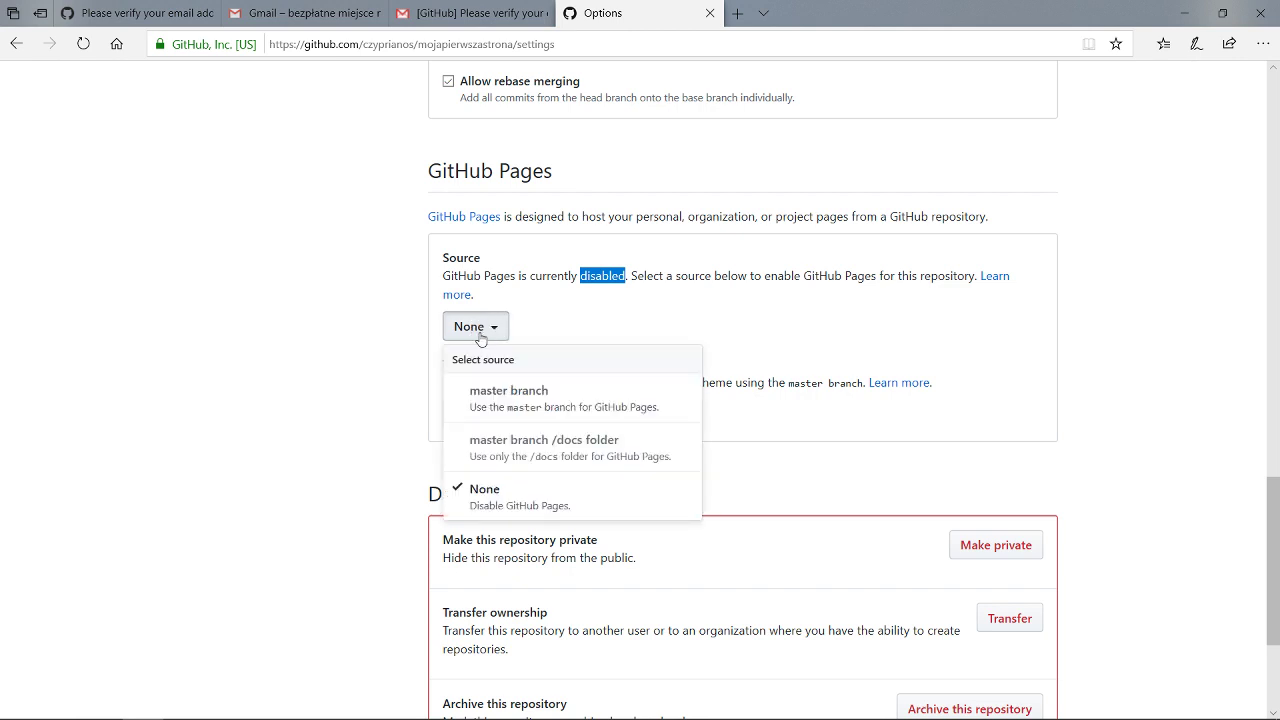
Set the GitHub Pages source to master branch and confirm the site-ready notice.
left_click(524, 401)
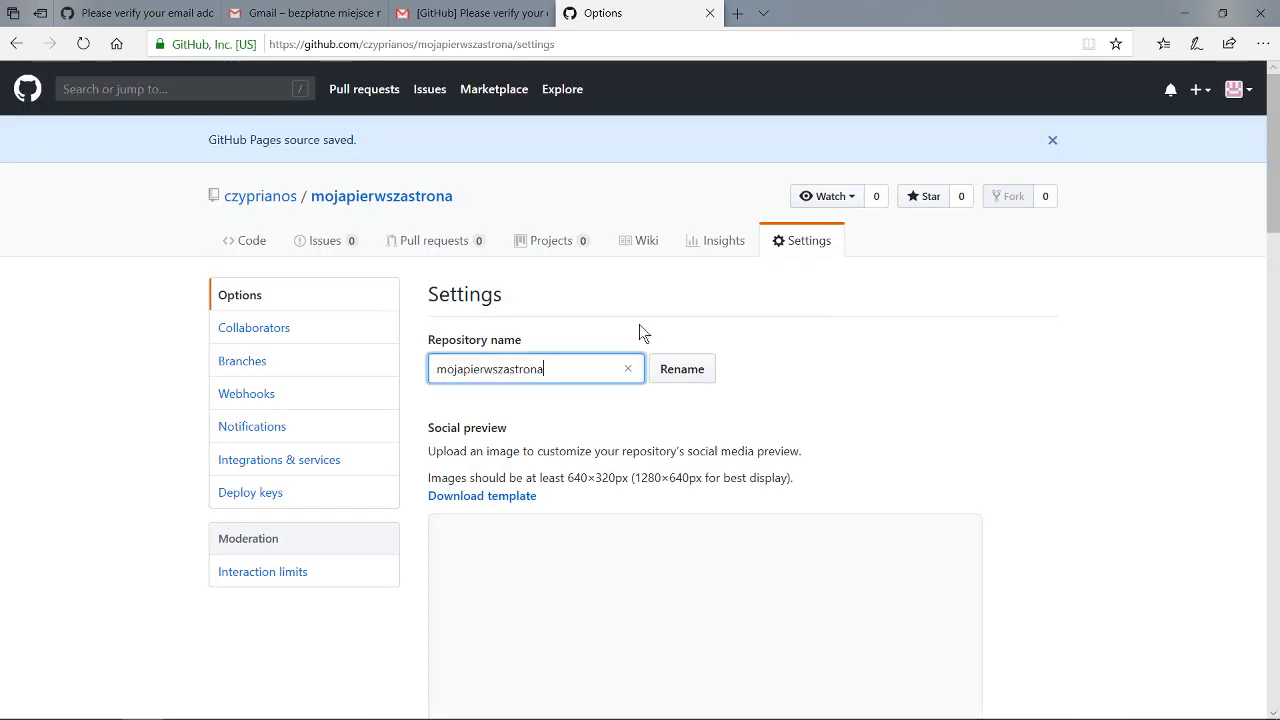
scroll(540, 350, "down", 1)
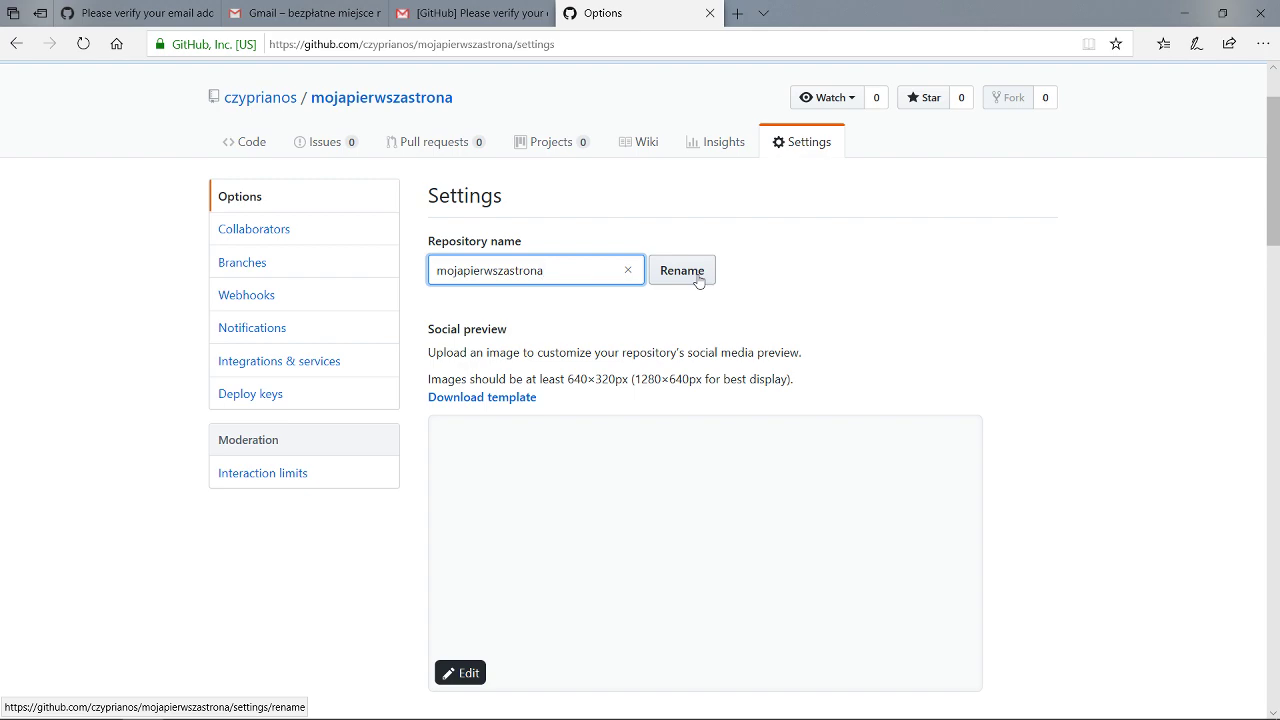
scroll(600, 333, "down", 11)
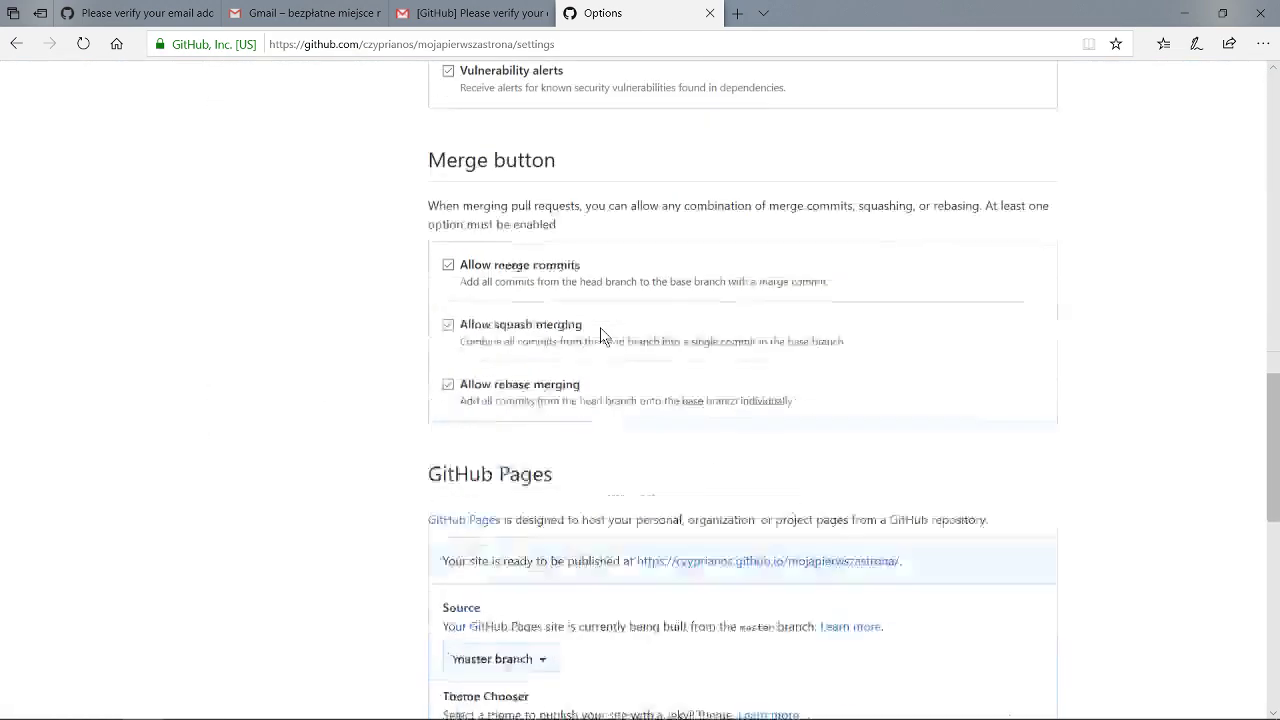
scroll(600, 335, "down", 5)
scroll(603, 336, "down", 1)
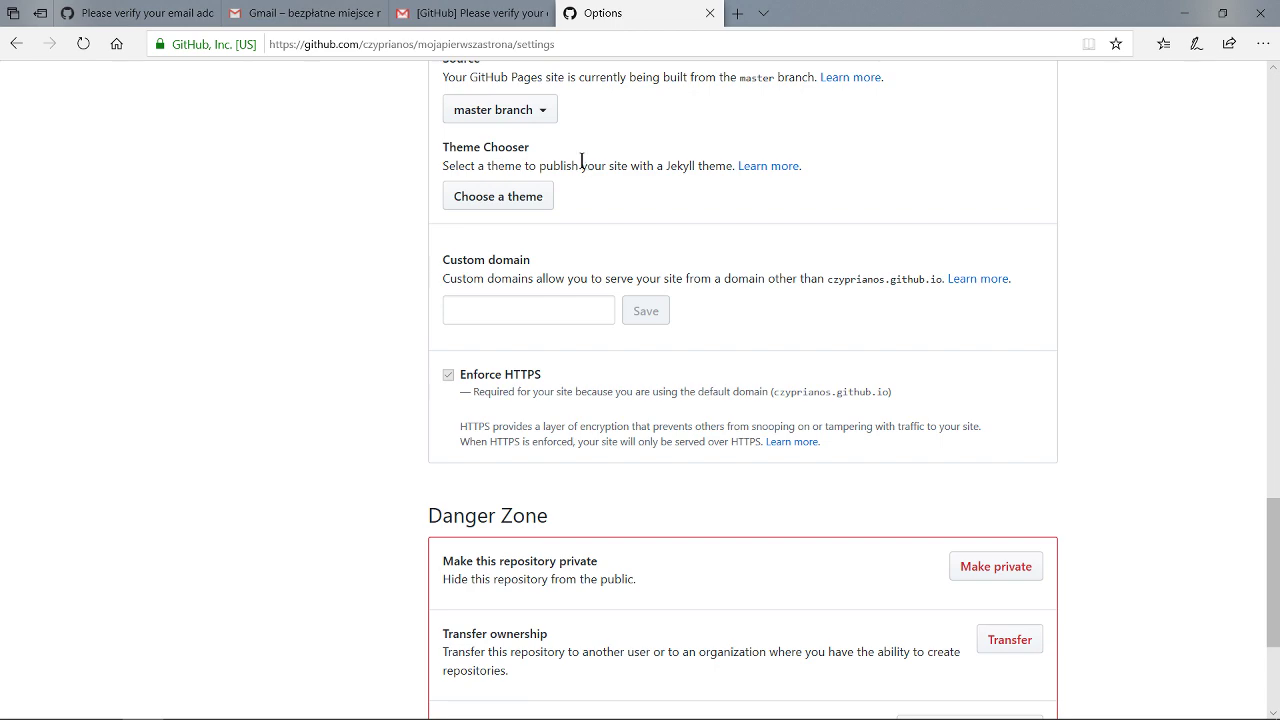
scroll(530, 190, "down", 1)
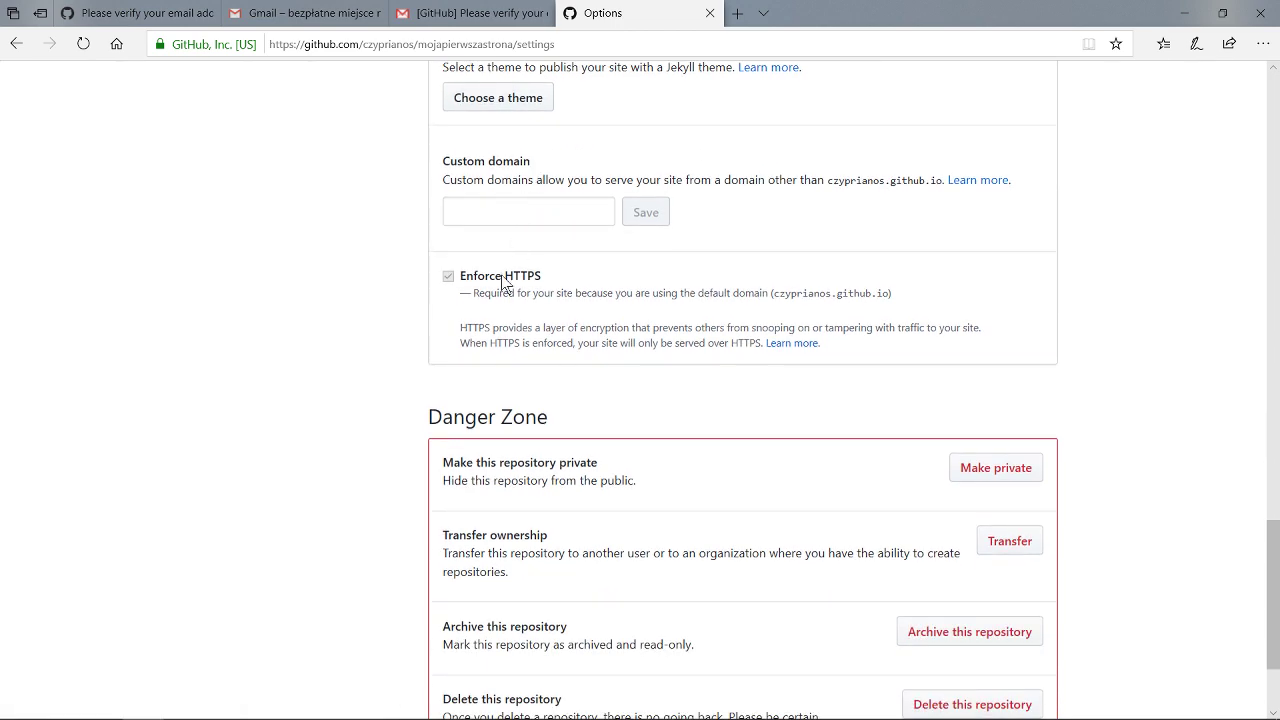
scroll(505, 285, "up", 4)
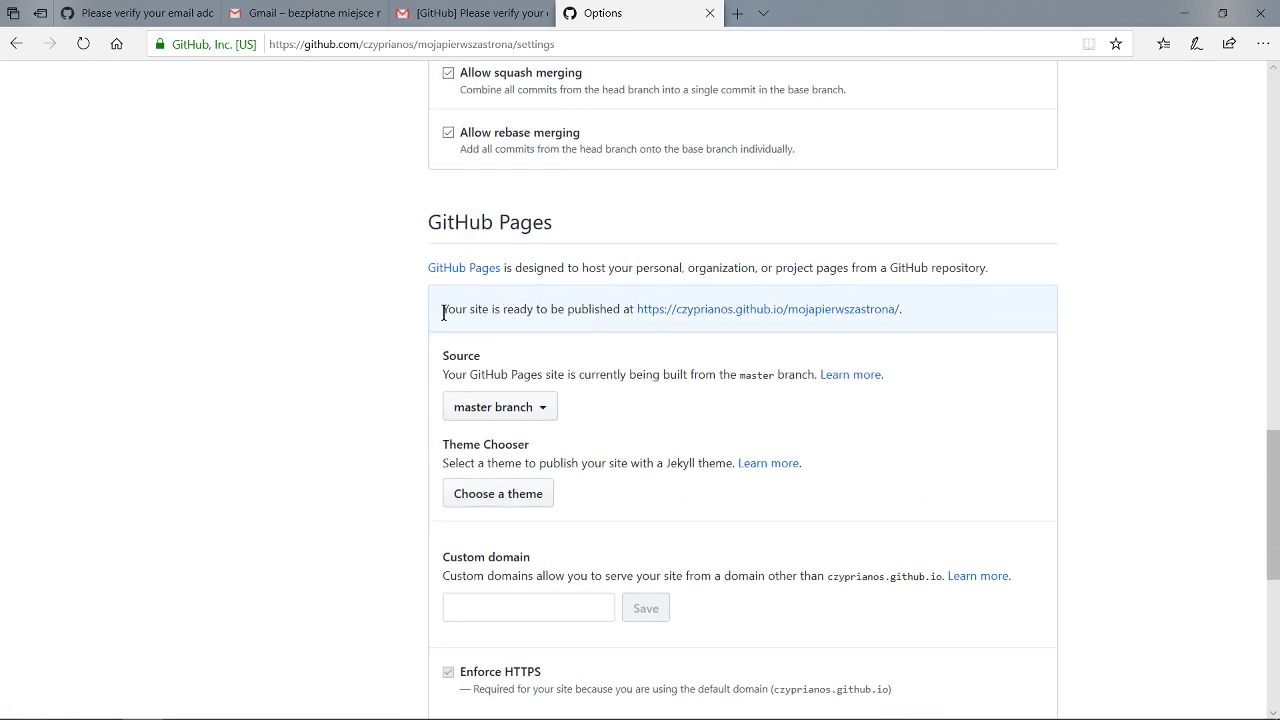
left_click(463, 309)
Open the published mojapierwszastrona github.io site and inspect its address.
left_click(667, 312)
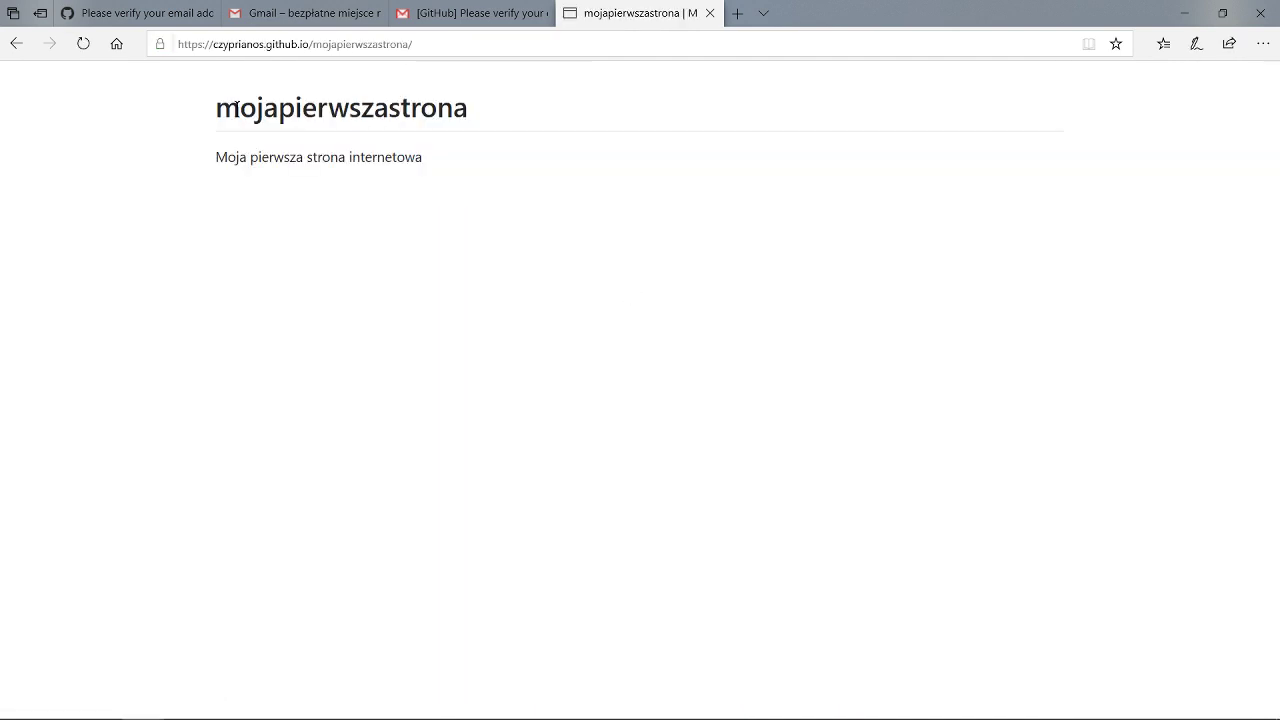
left_click(437, 46)
left_click(440, 46)
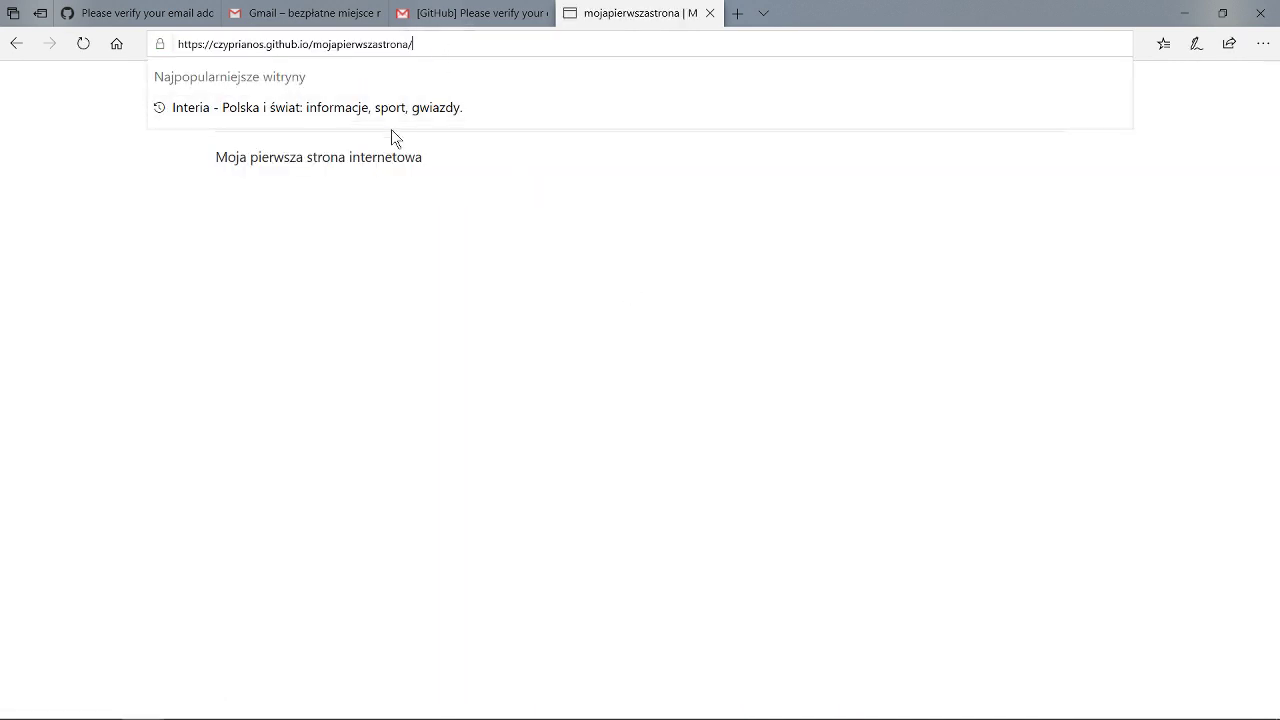
left_click(391, 137)
double_click(380, 43)
left_click(468, 46)
left_click(323, 155)
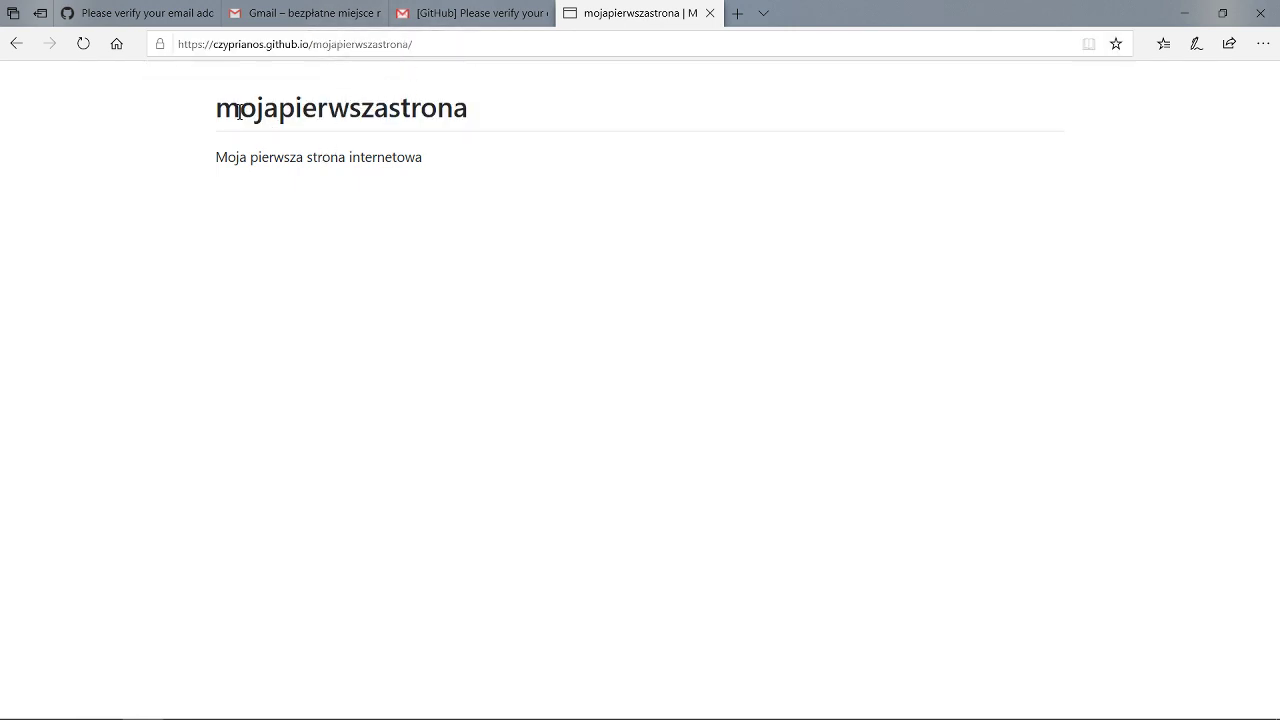
Restore Edge to a smaller window and select mojapierwszastrona.html on the desktop.
left_click(395, 44)
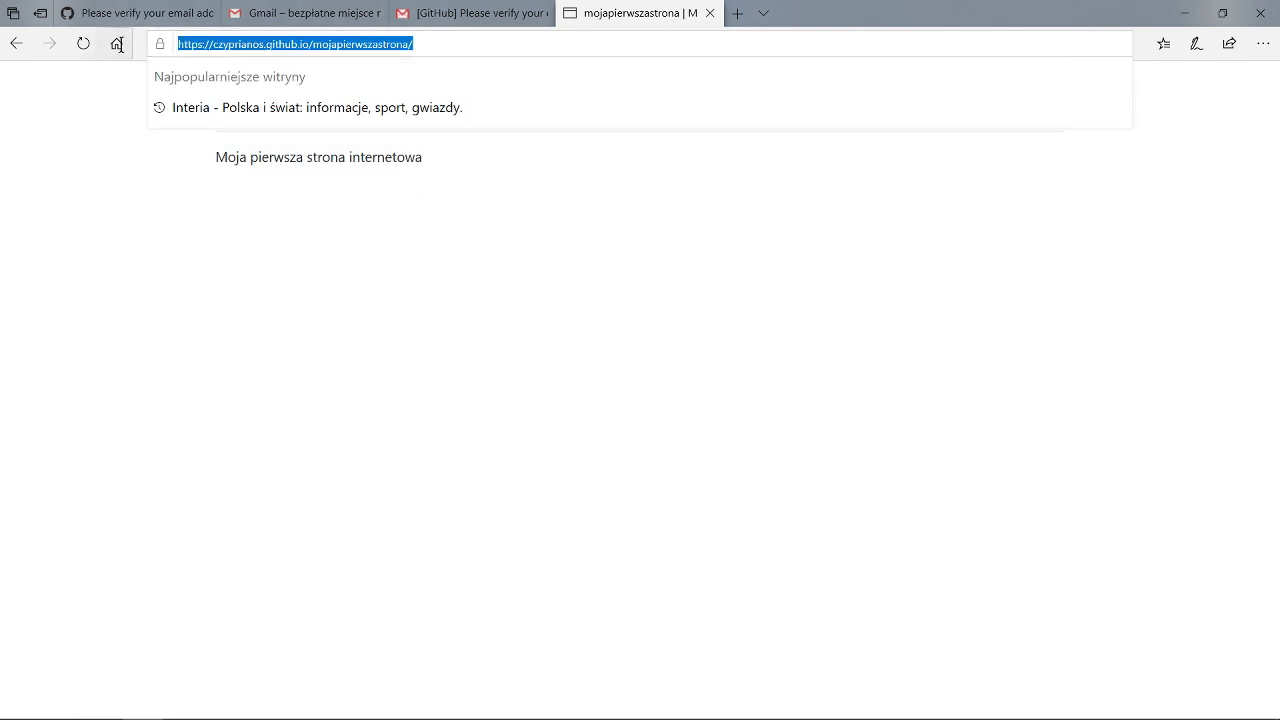
left_click(323, 178)
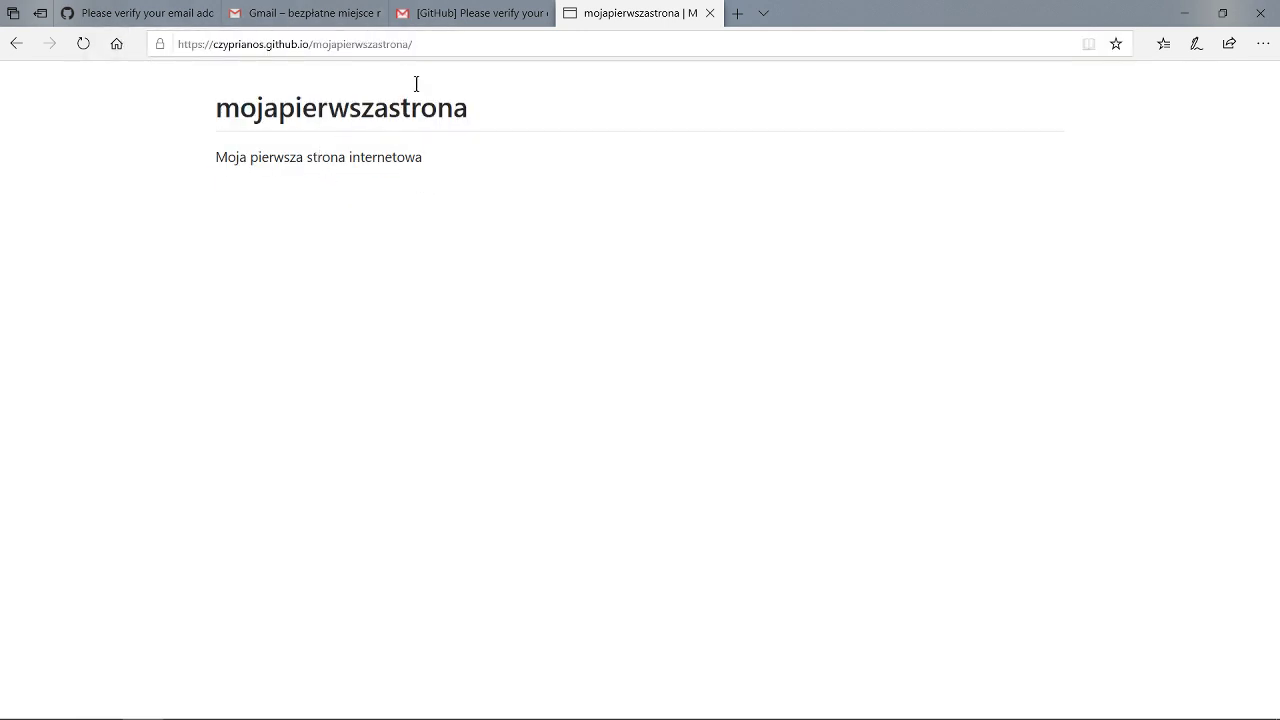
left_click(1224, 13)
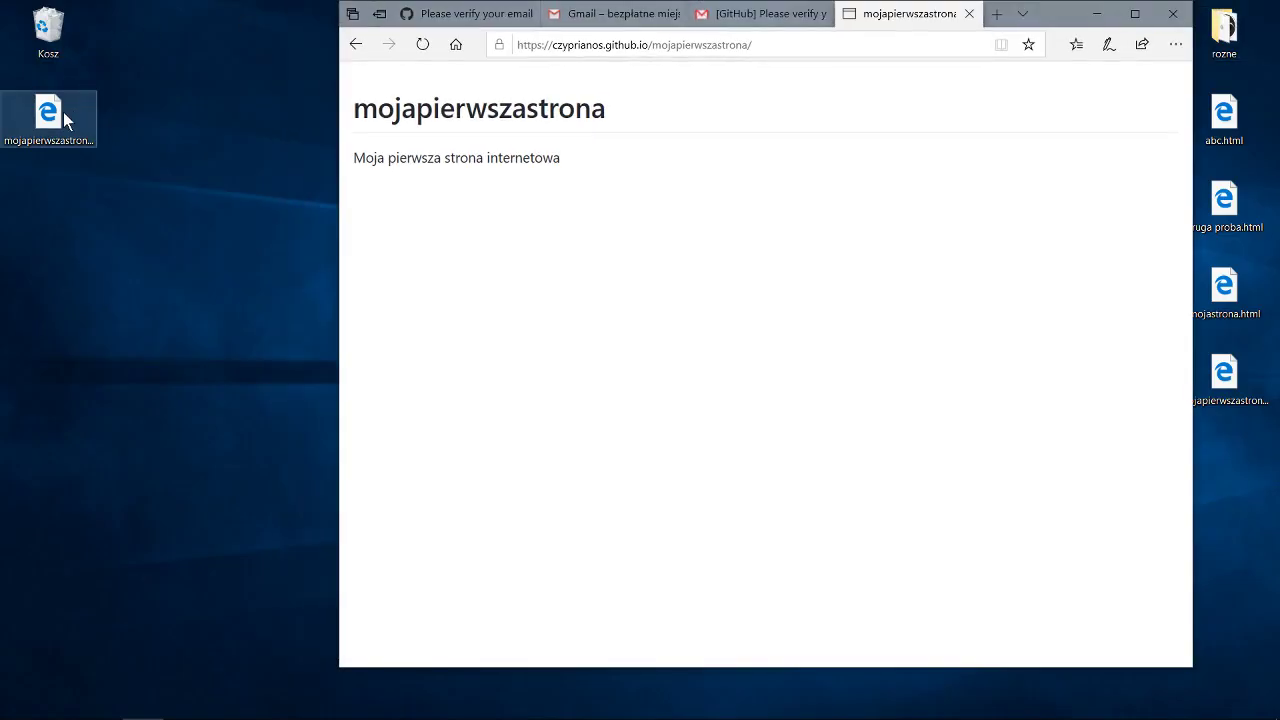
left_click_drag(131, 87, 80, 95)
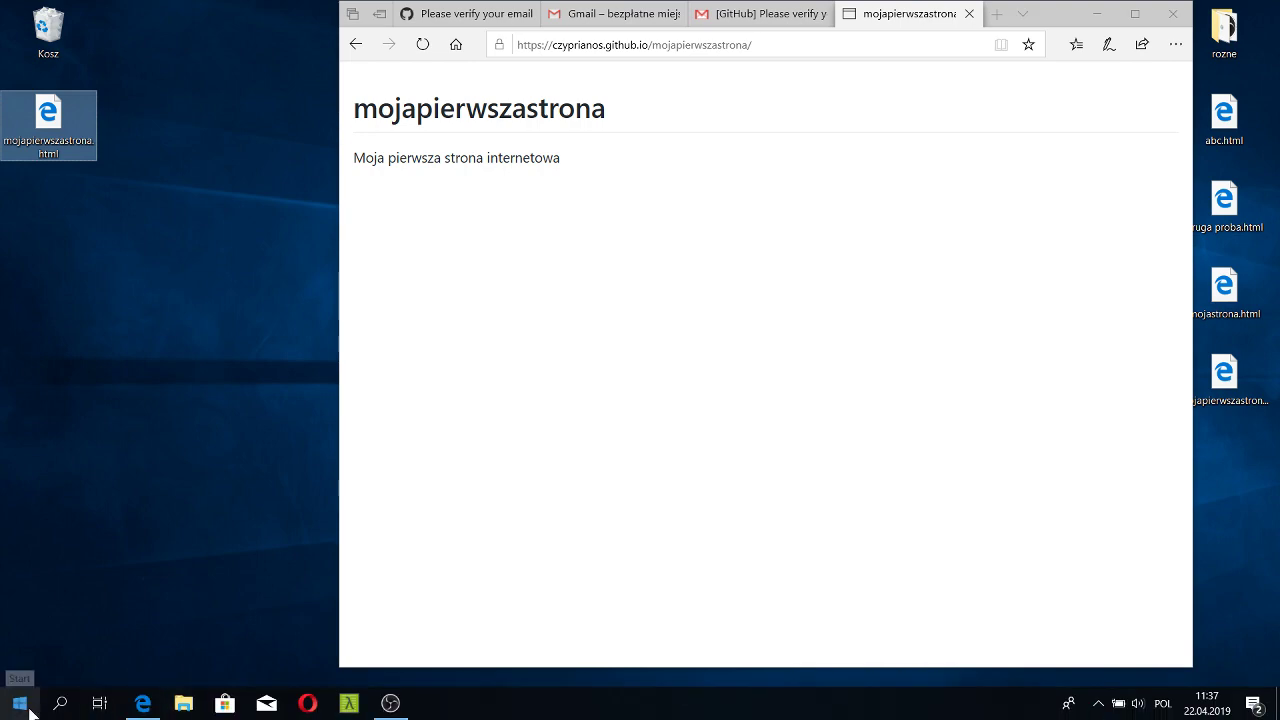
Launch Notepad from Akcesoria systemu and open mojapierwszastrona.html in it.
left_click(28, 708)
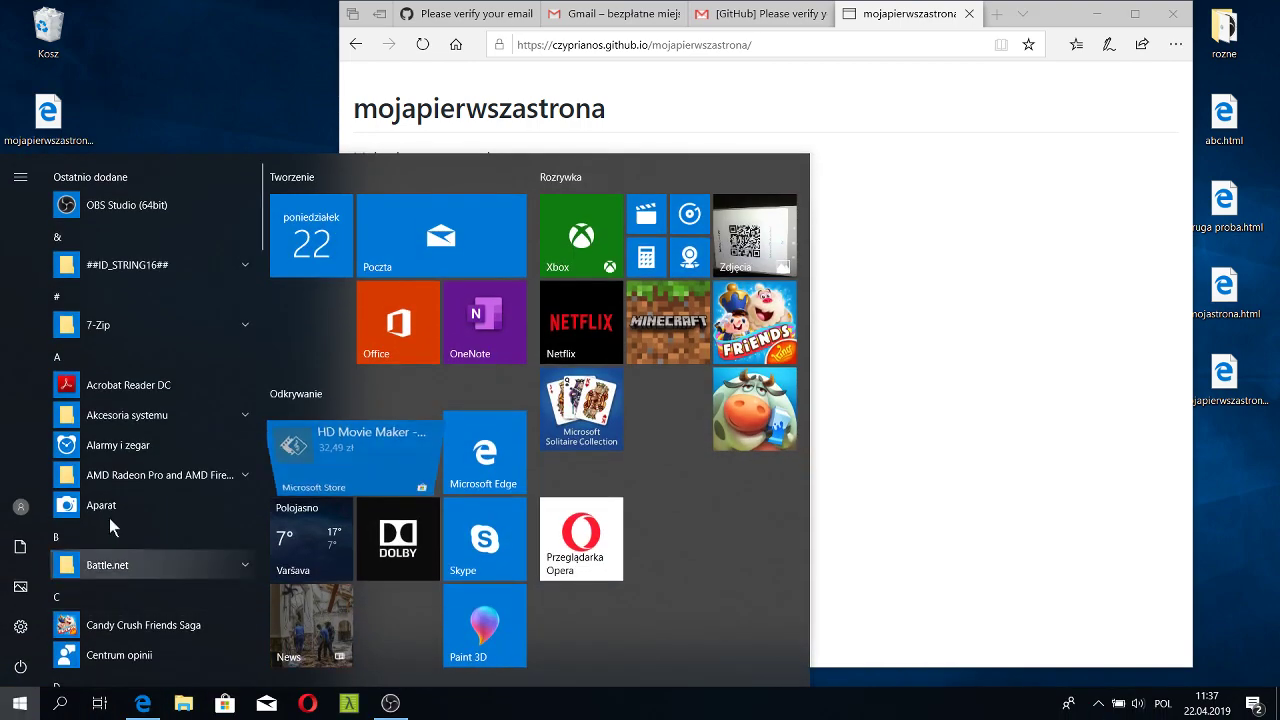
left_click(108, 415)
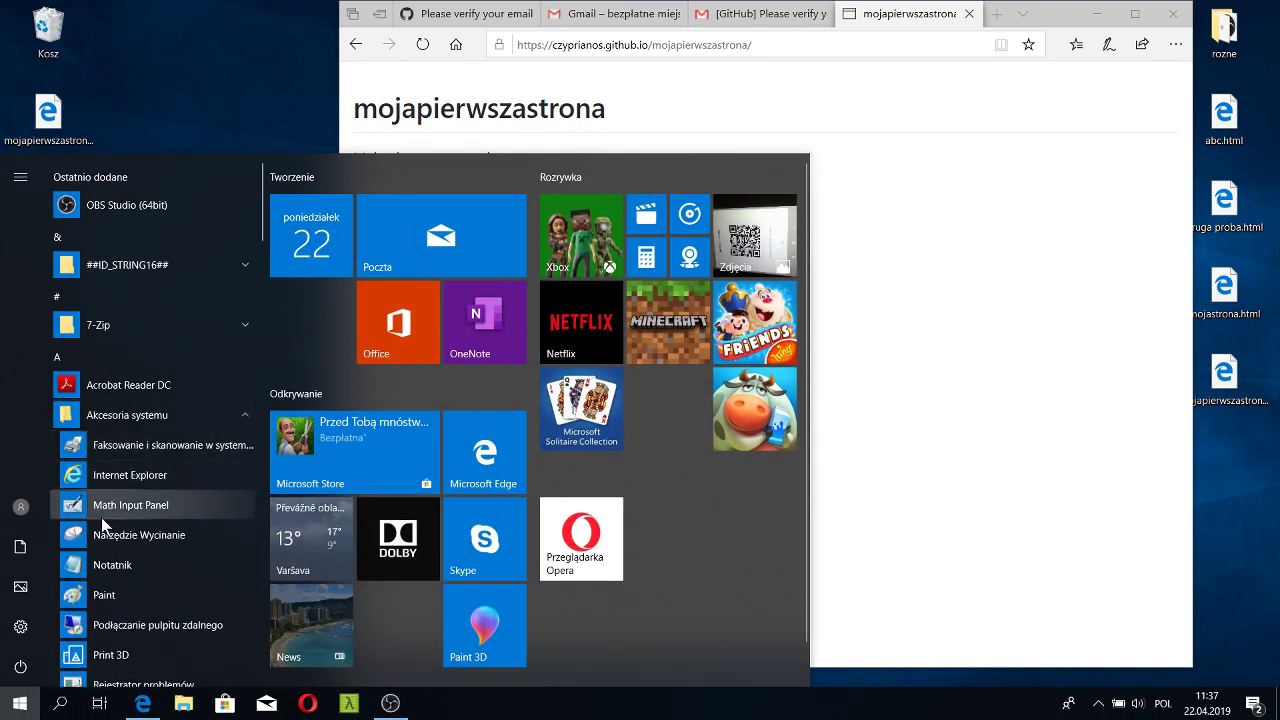
left_click(102, 563)
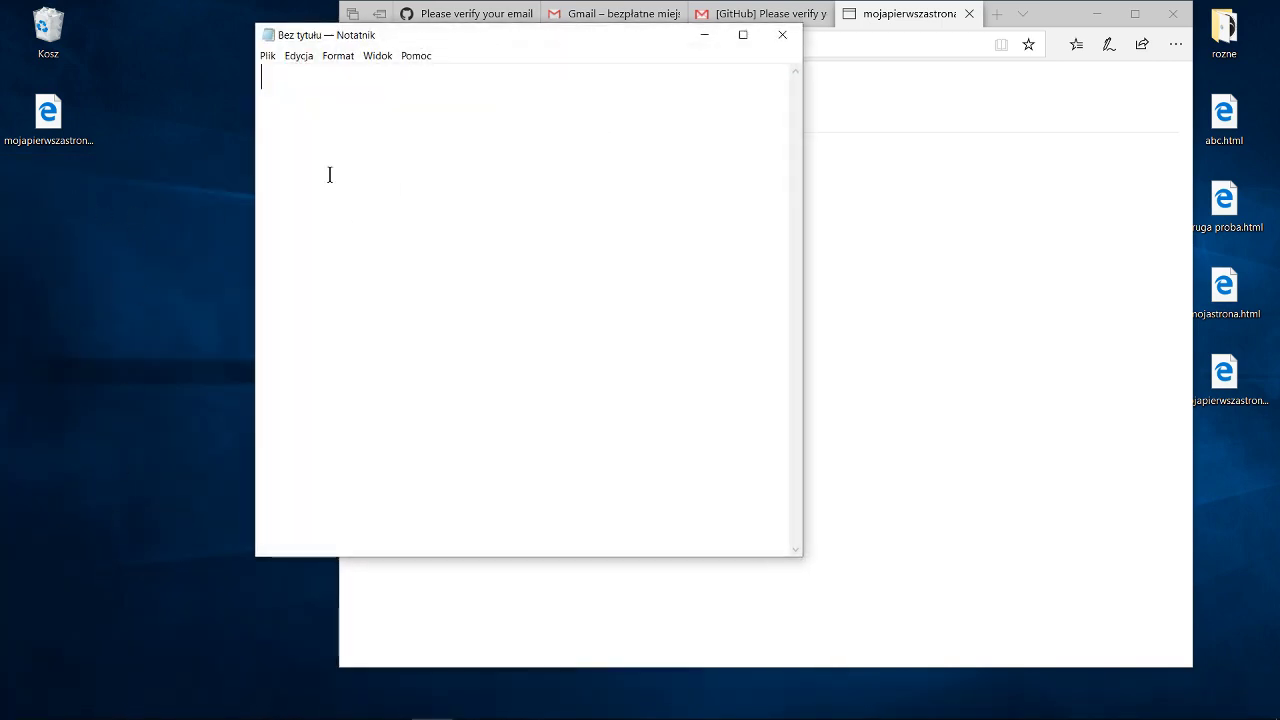
left_click_drag(48, 115, 362, 133)
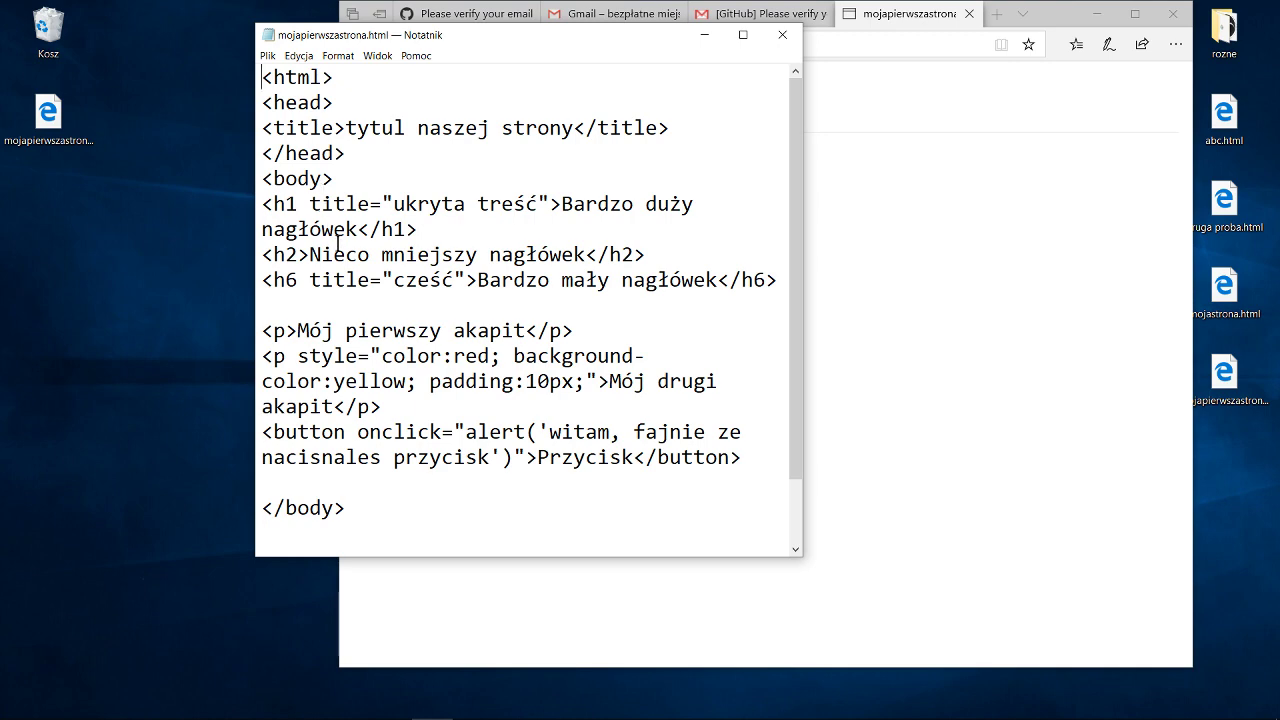
Select the file's HTML code, then close Notepad.
left_click_drag(268, 82, 336, 78)
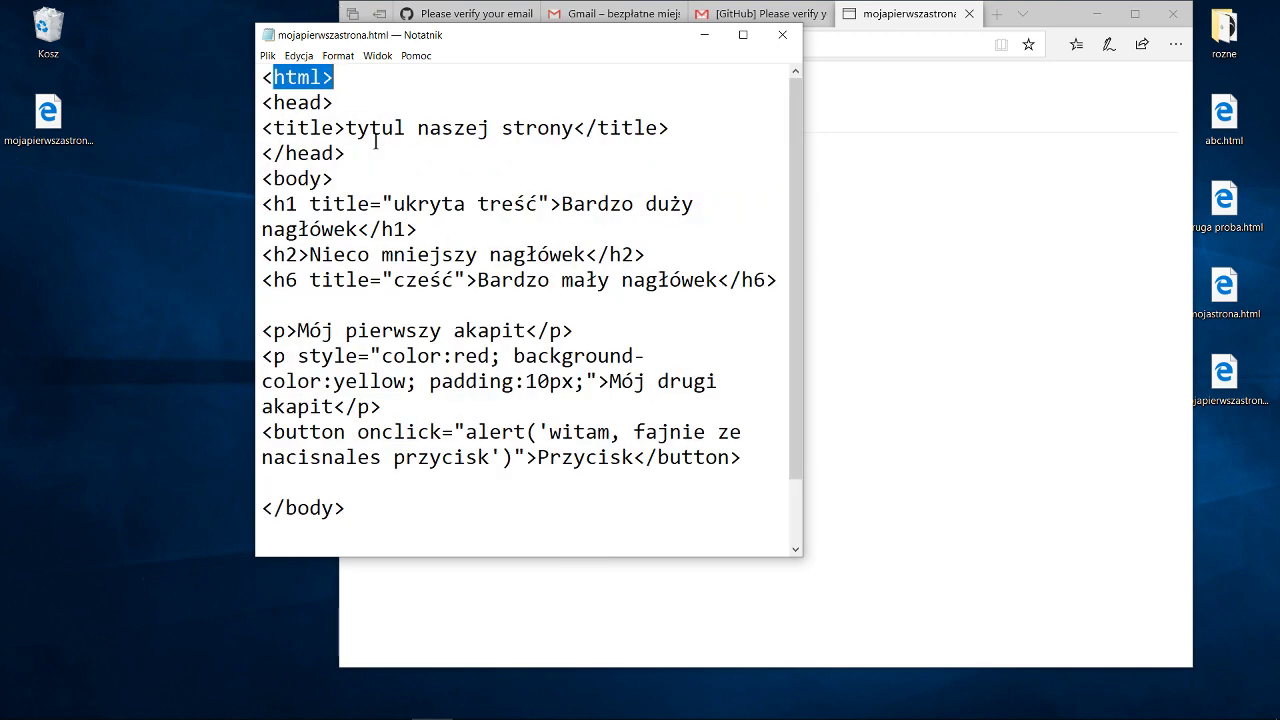
left_click(363, 58)
left_click(372, 38)
left_click(340, 100)
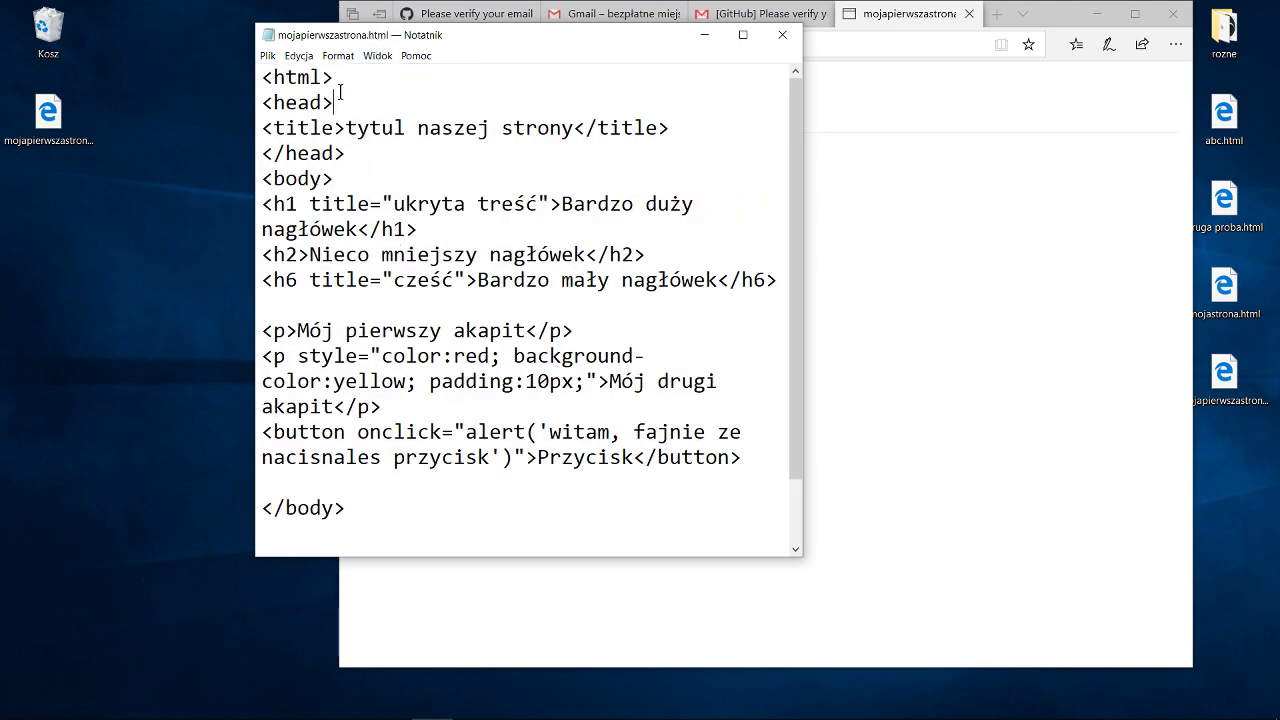
scroll(397, 517, "down", 1)
left_click_drag(397, 517, 240, 60)
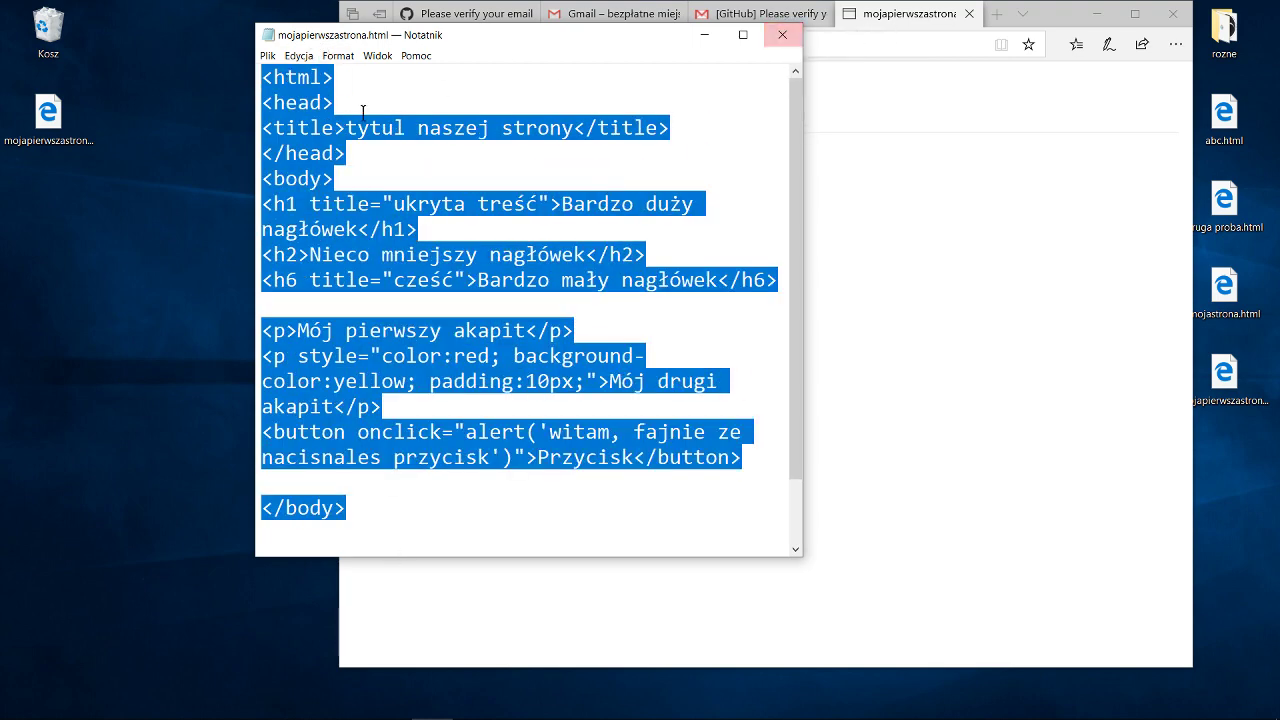
left_click(785, 34)
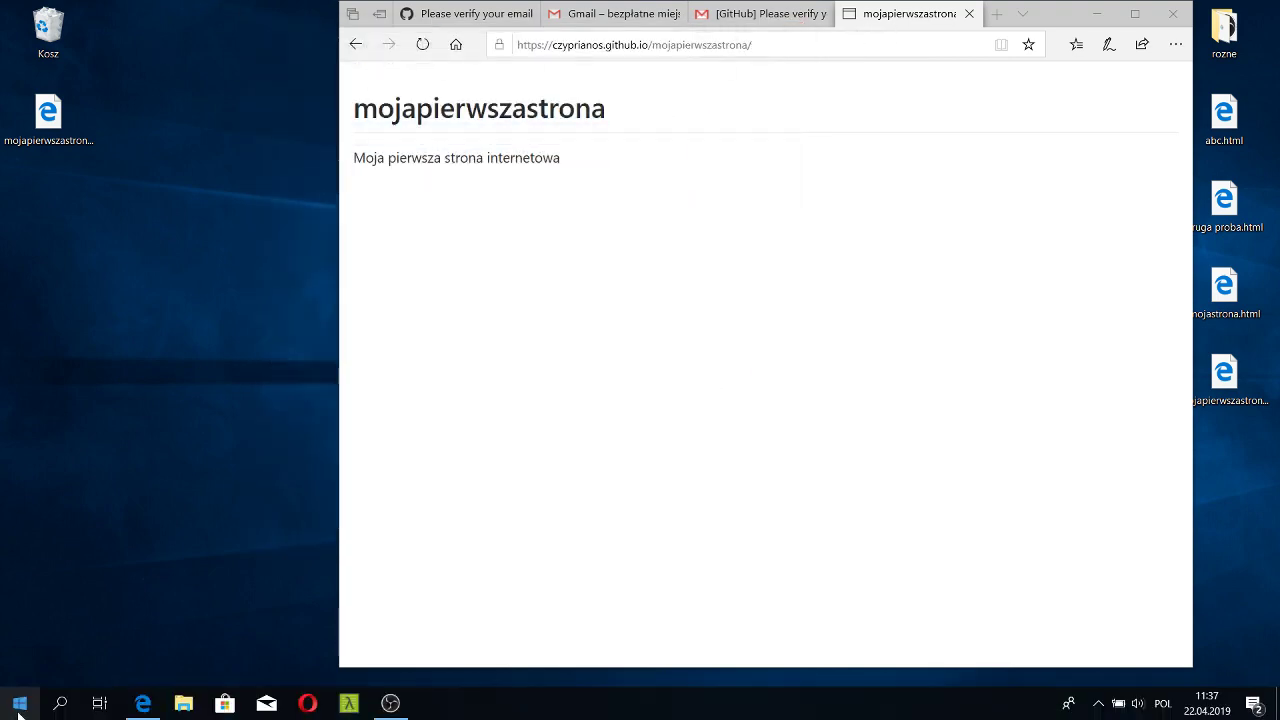
Launch Notepad from the System Accessories group in the Start menu.
left_click(20, 703)
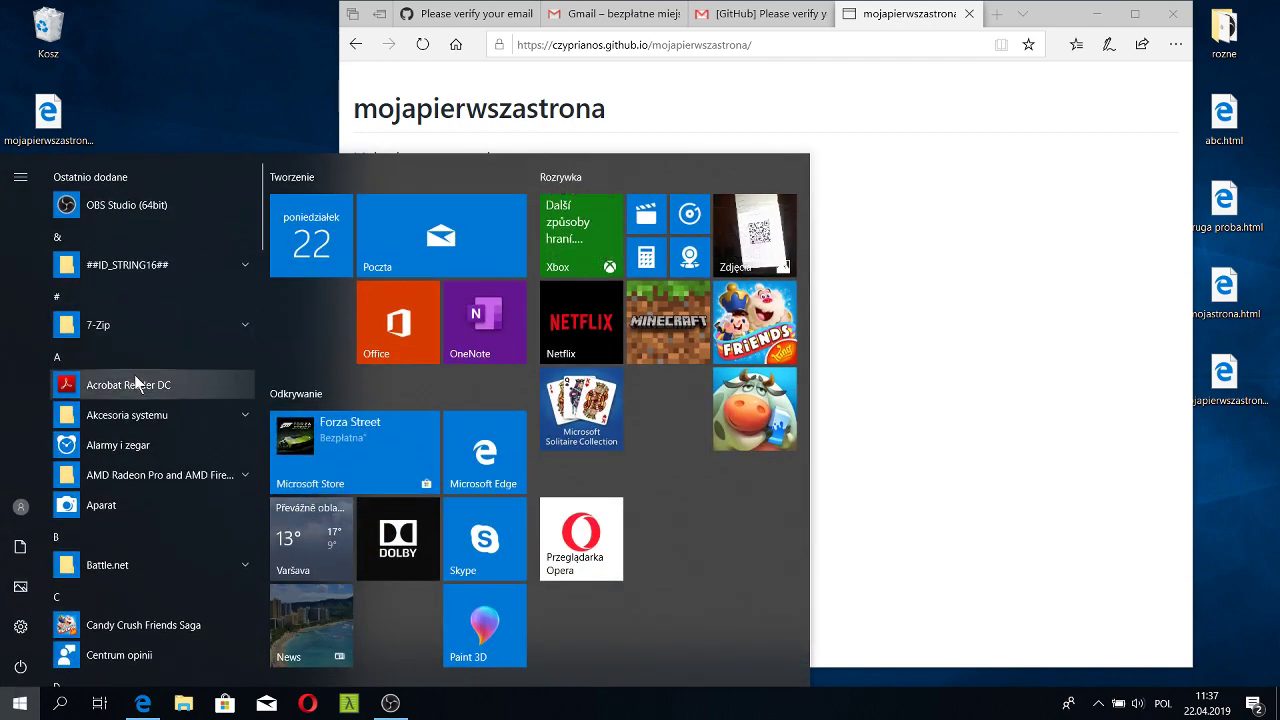
left_click(131, 420)
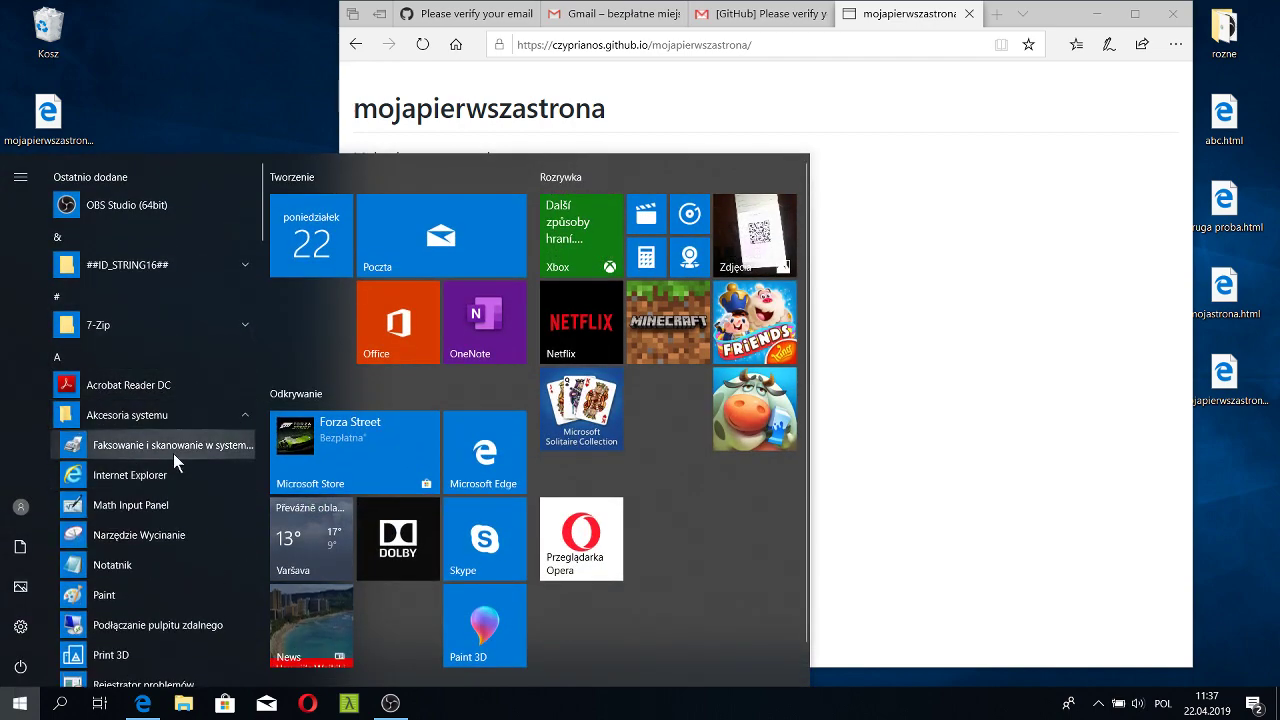
left_click(106, 565)
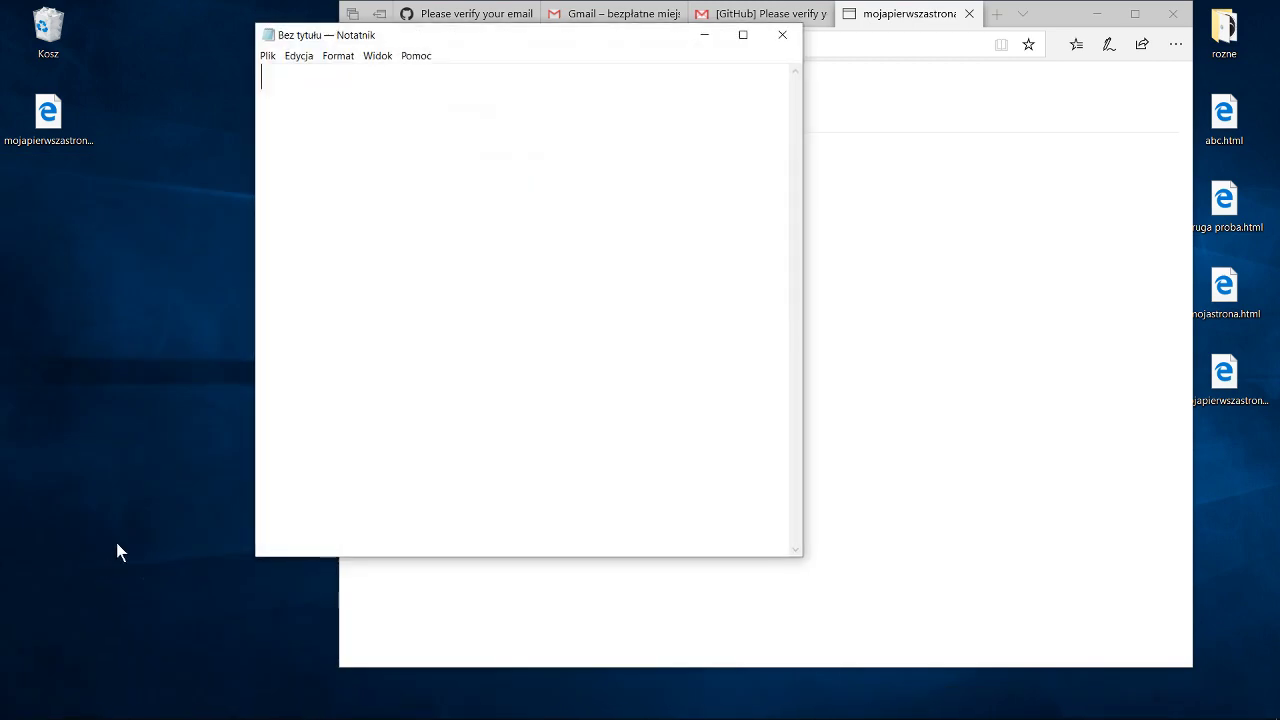
Open mojapierwszastrona.html from the Desktop using the All files (*.*) filter.
left_click(268, 56)
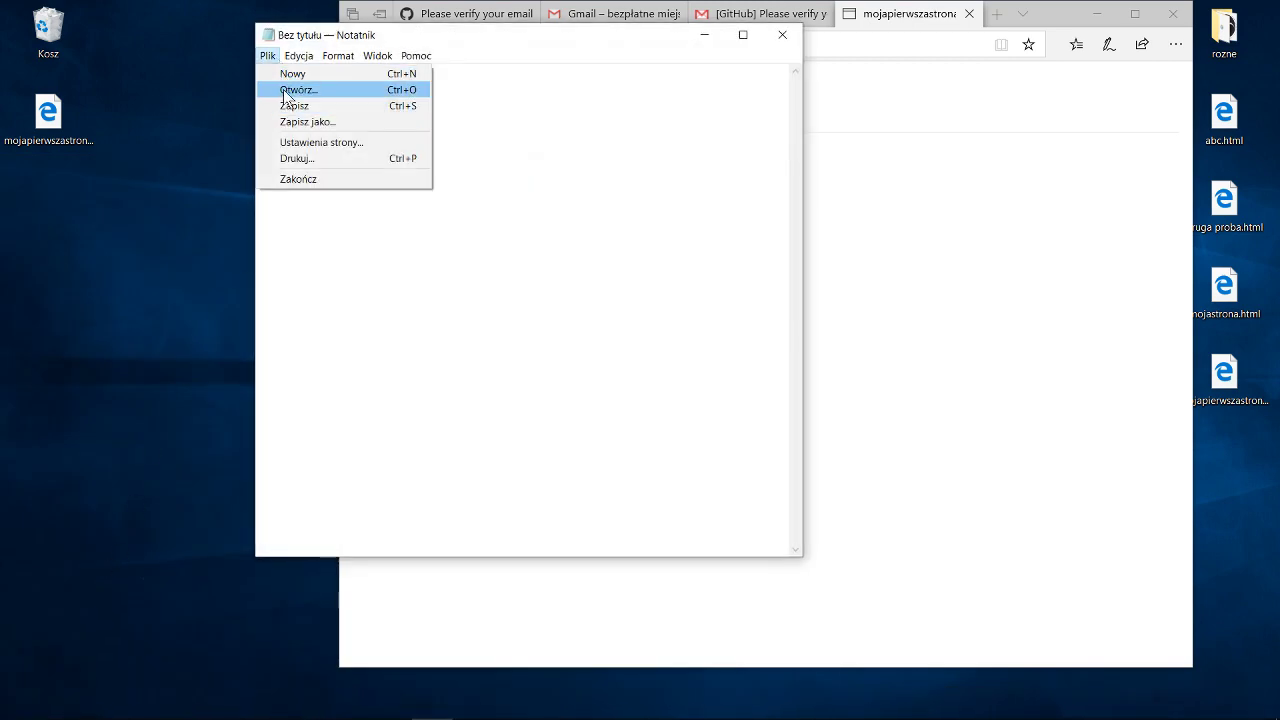
left_click(283, 89)
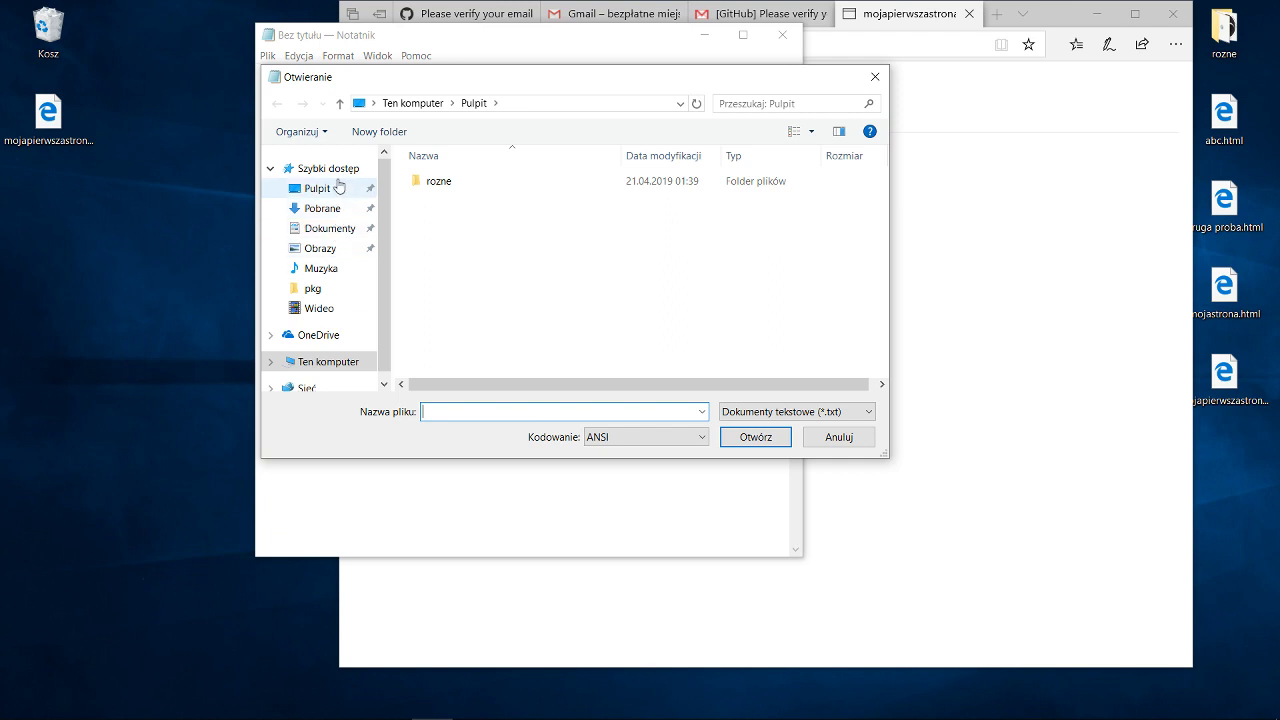
left_click(323, 195)
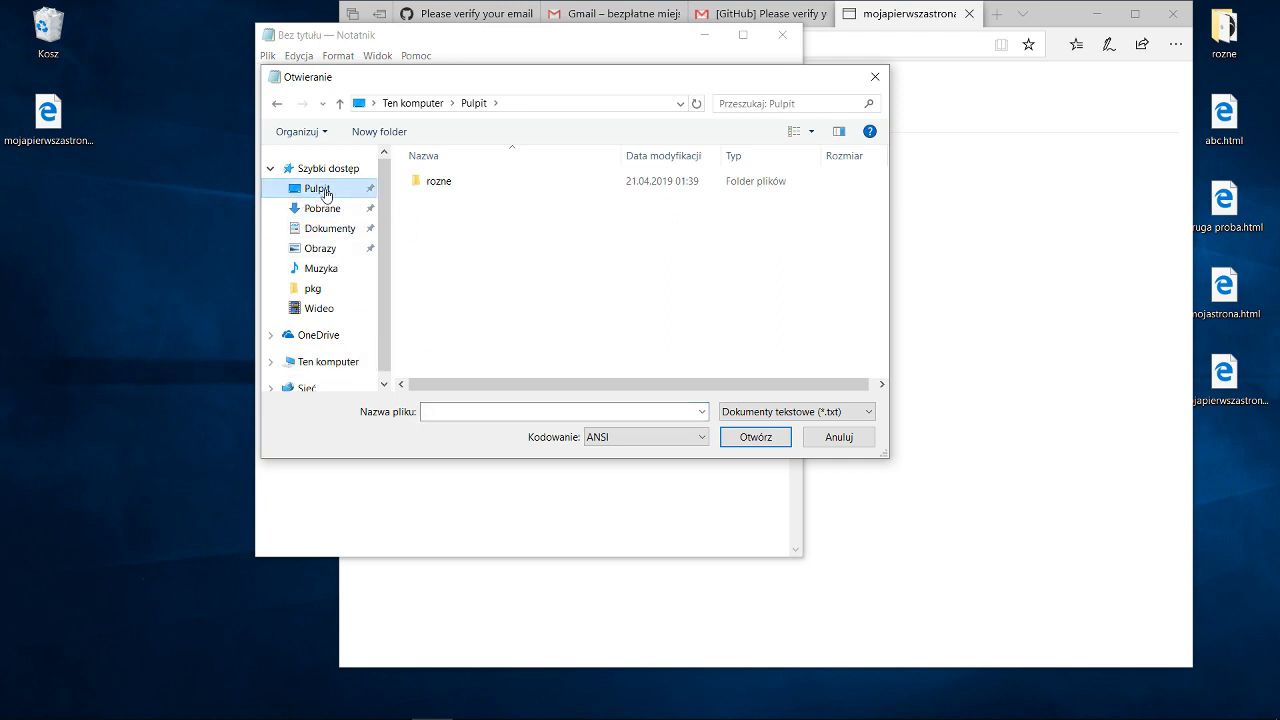
left_click(474, 180)
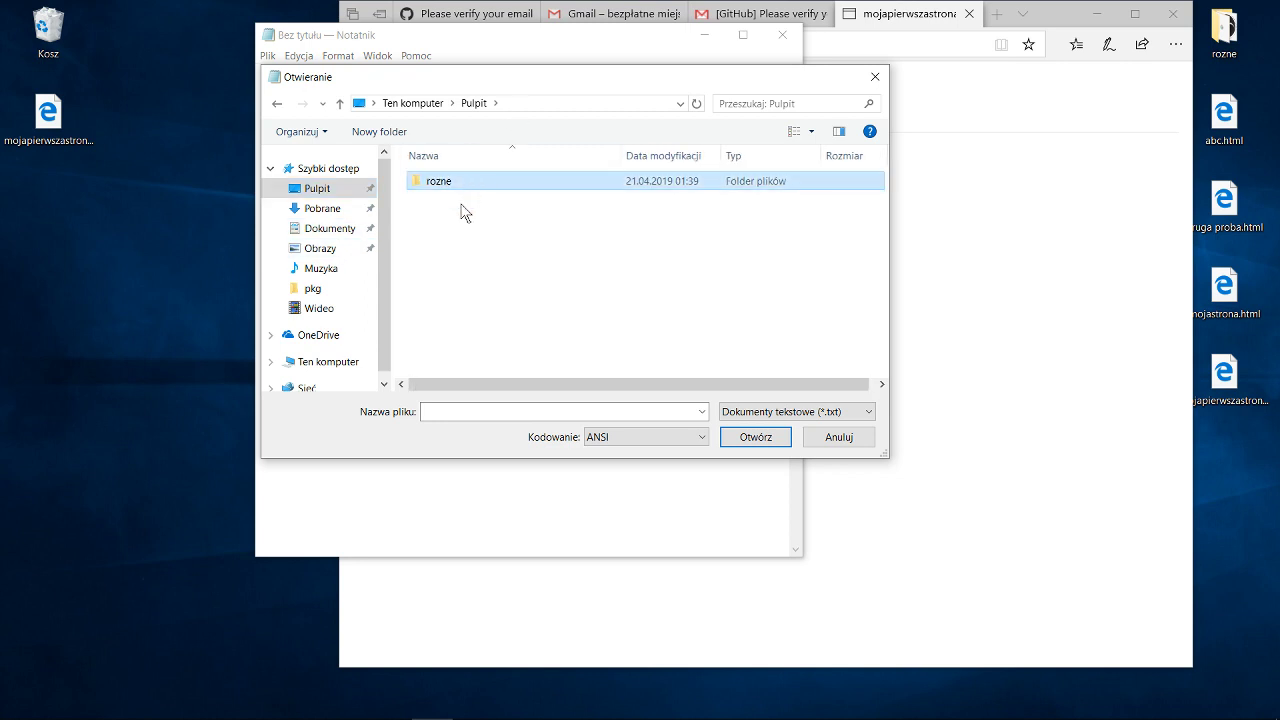
left_click(806, 412)
left_click(798, 441)
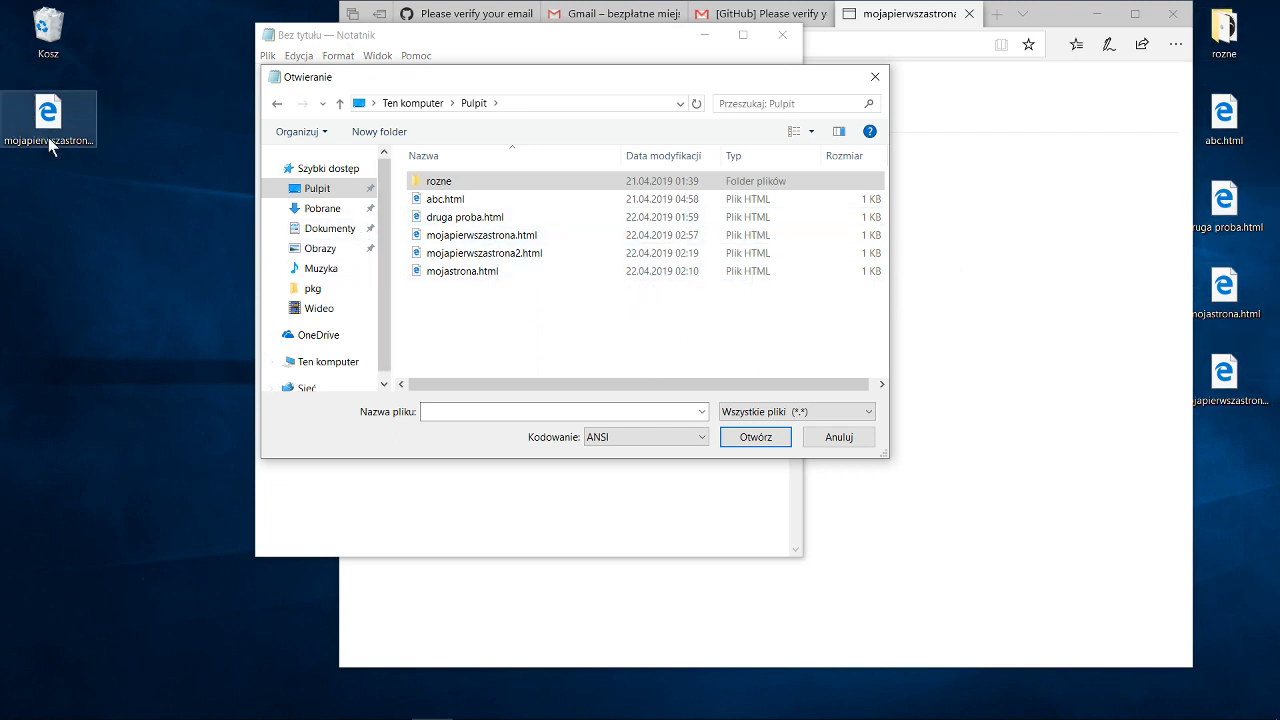
left_click(500, 236)
left_click(752, 437)
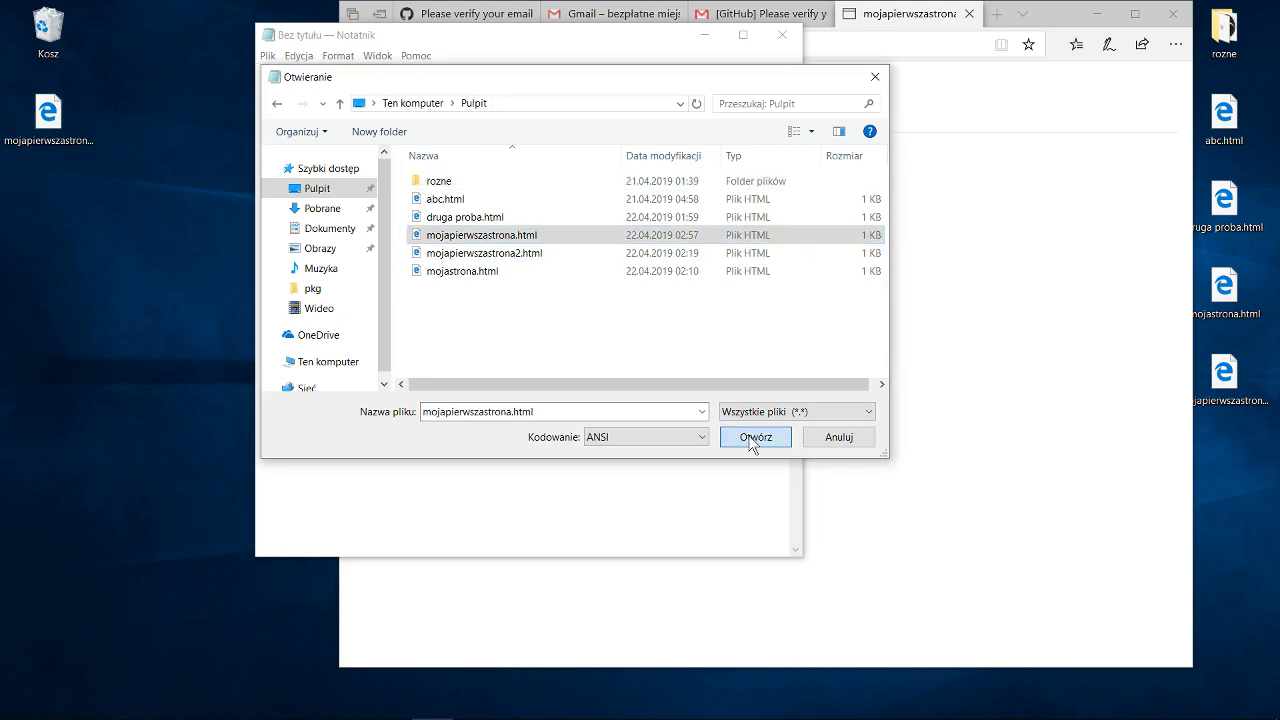
left_click_drag(263, 72, 415, 531)
left_click(417, 514)
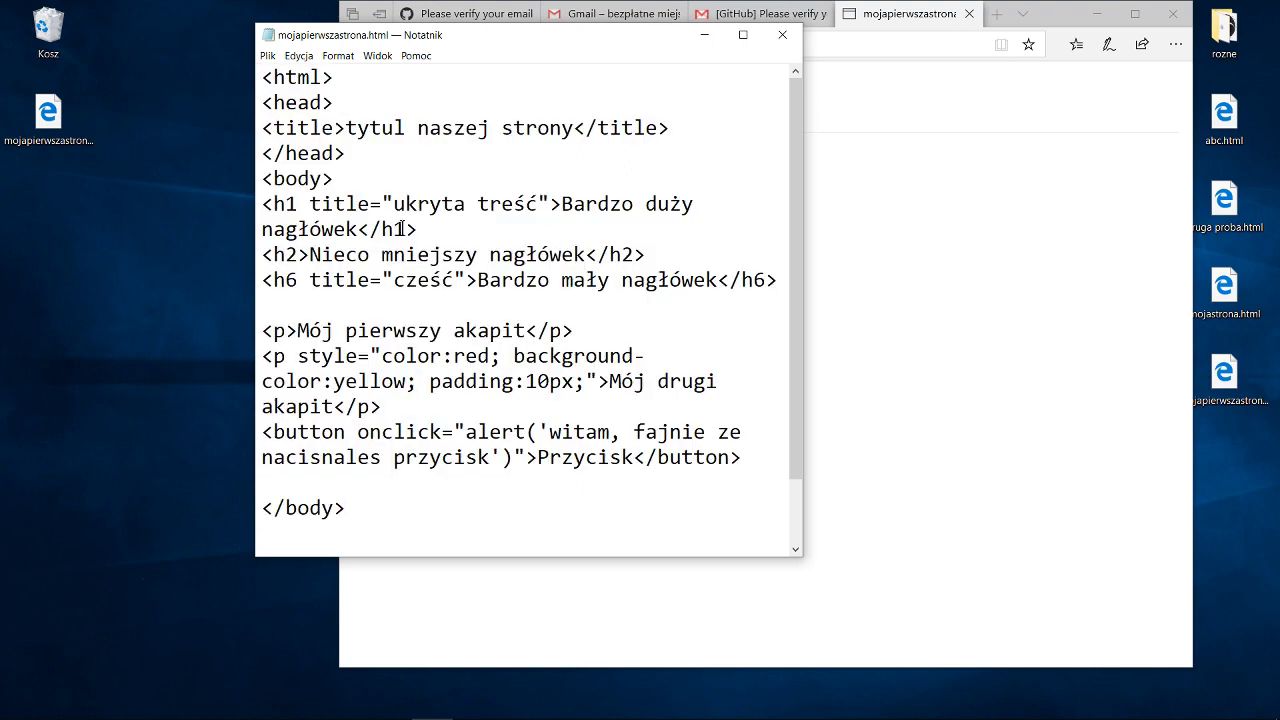
Select all of the HTML code in Notepad and copy it.
left_click_drag(263, 75, 457, 553)
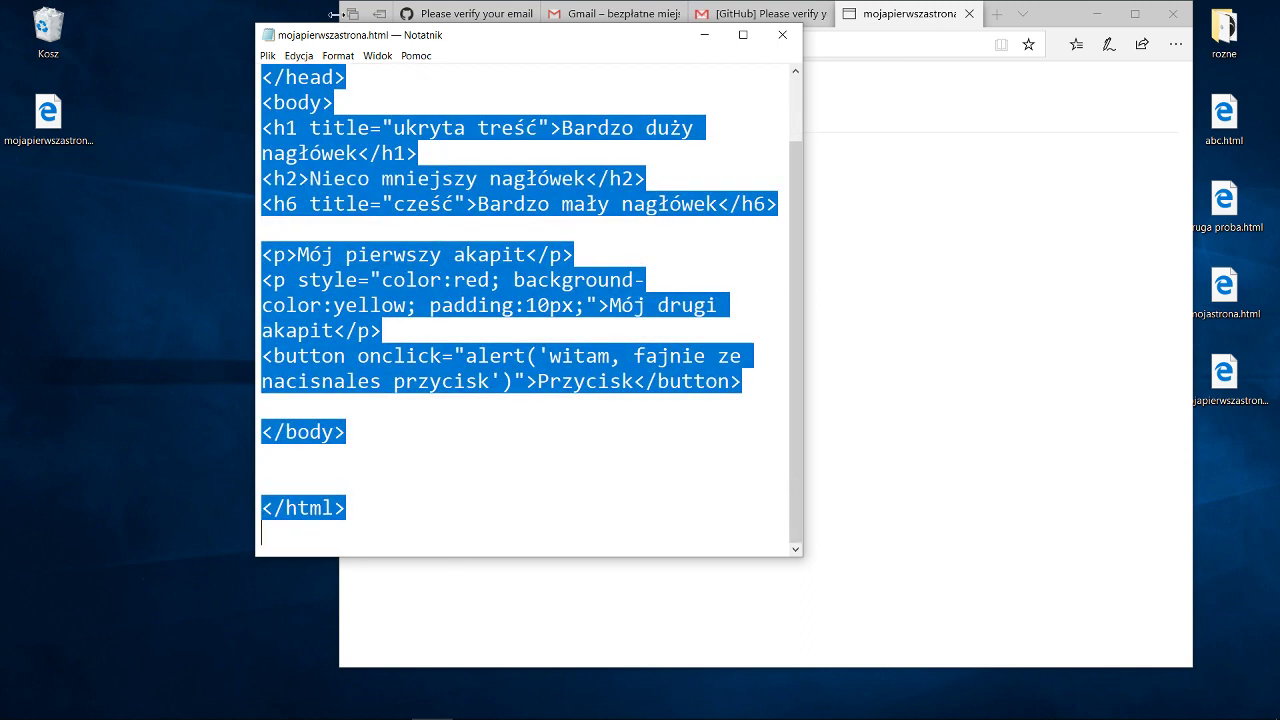
left_click(311, 57)
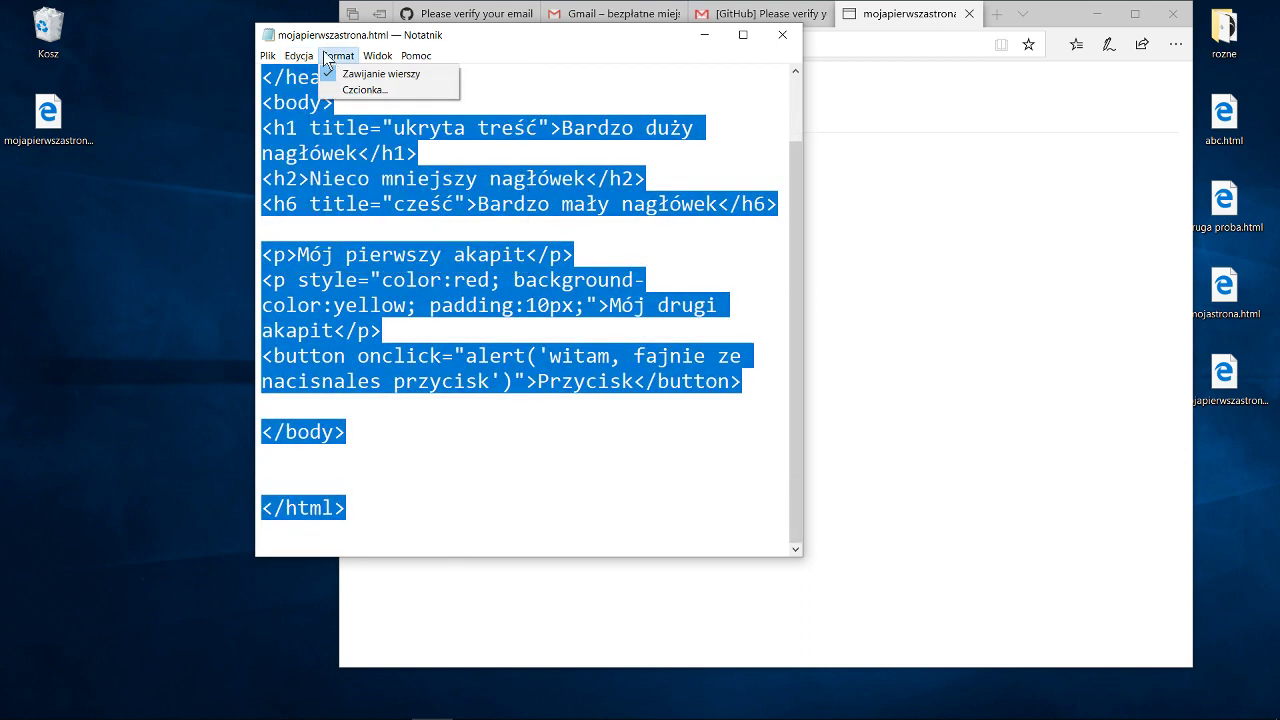
left_click(314, 57)
left_click(549, 178)
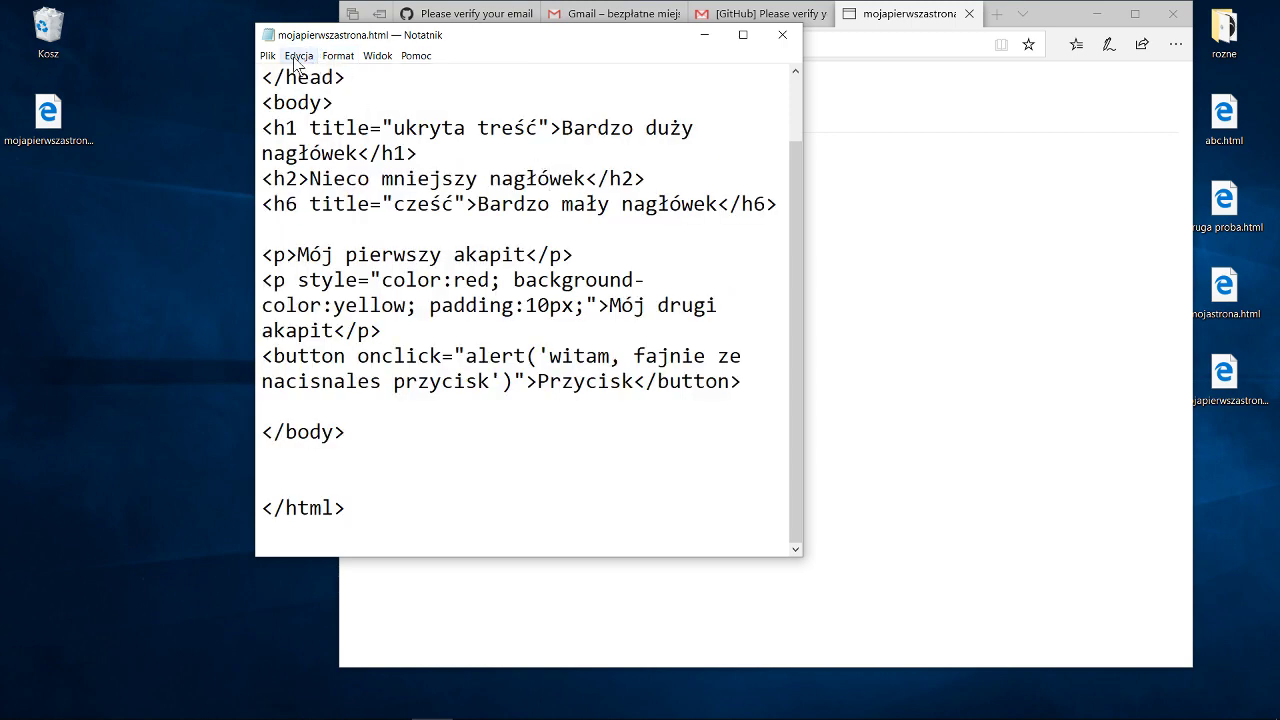
left_click(298, 56)
left_click(347, 248)
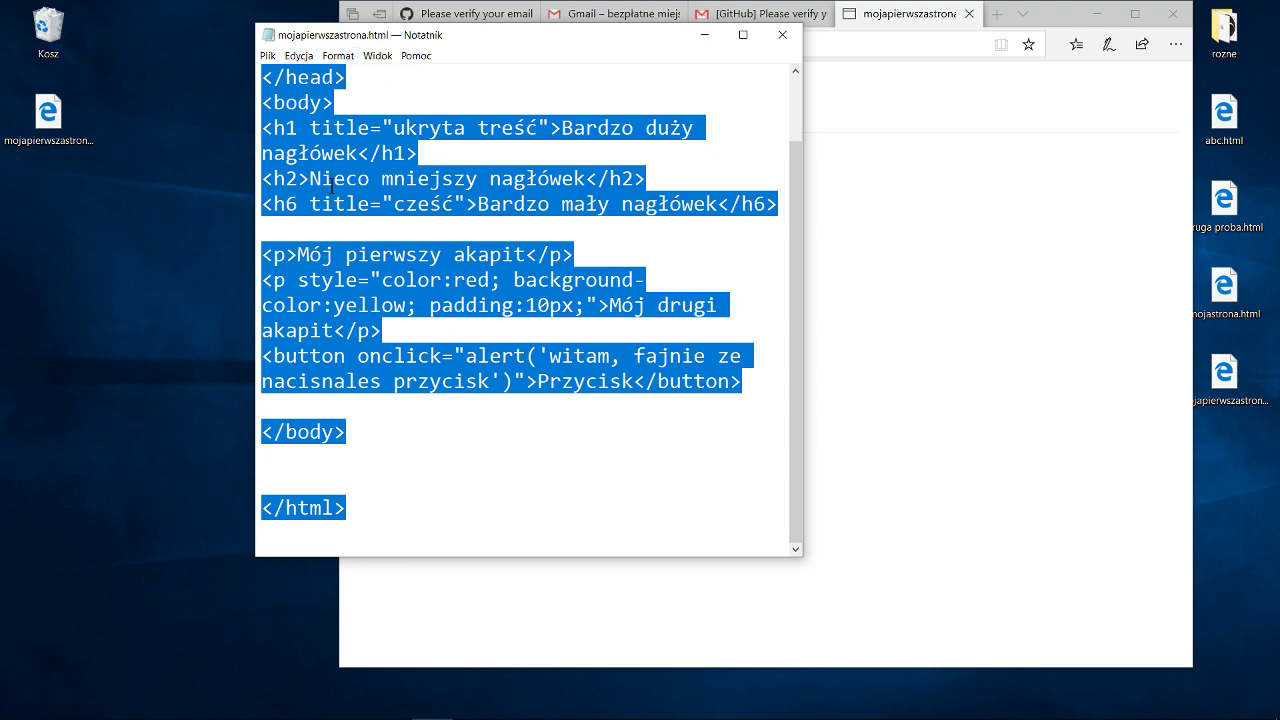
right_click(321, 135)
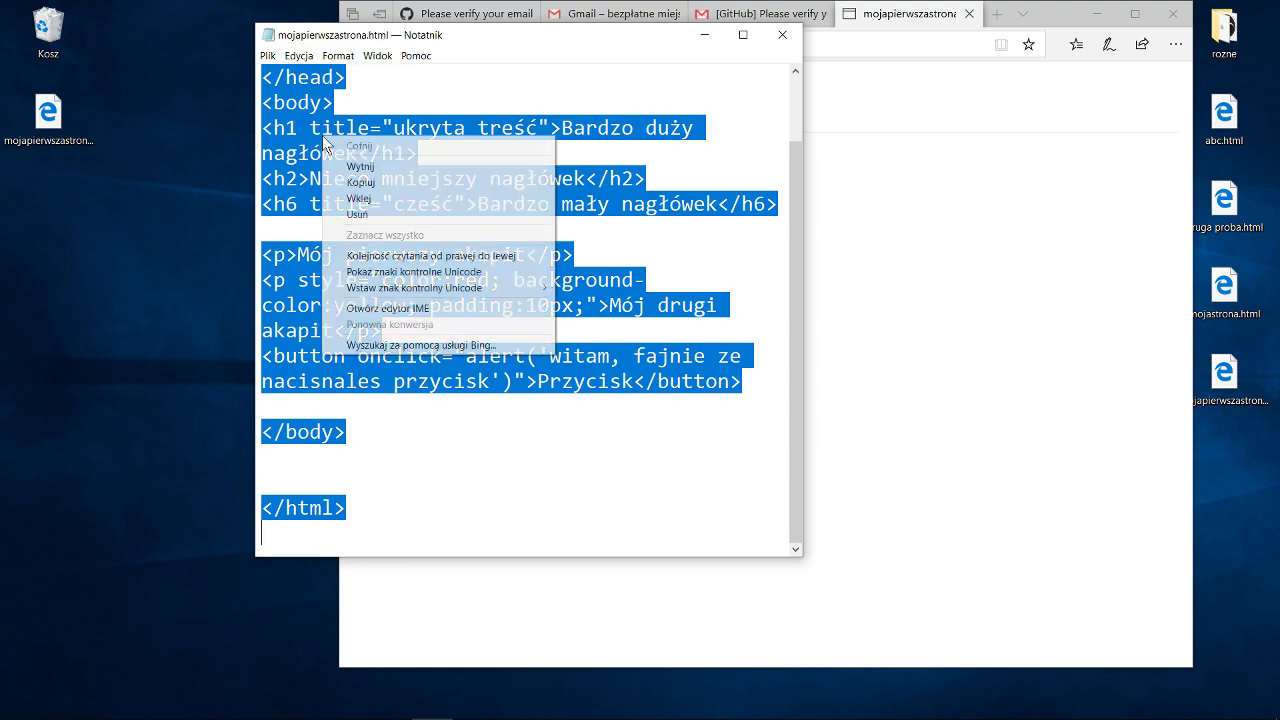
left_click(362, 184)
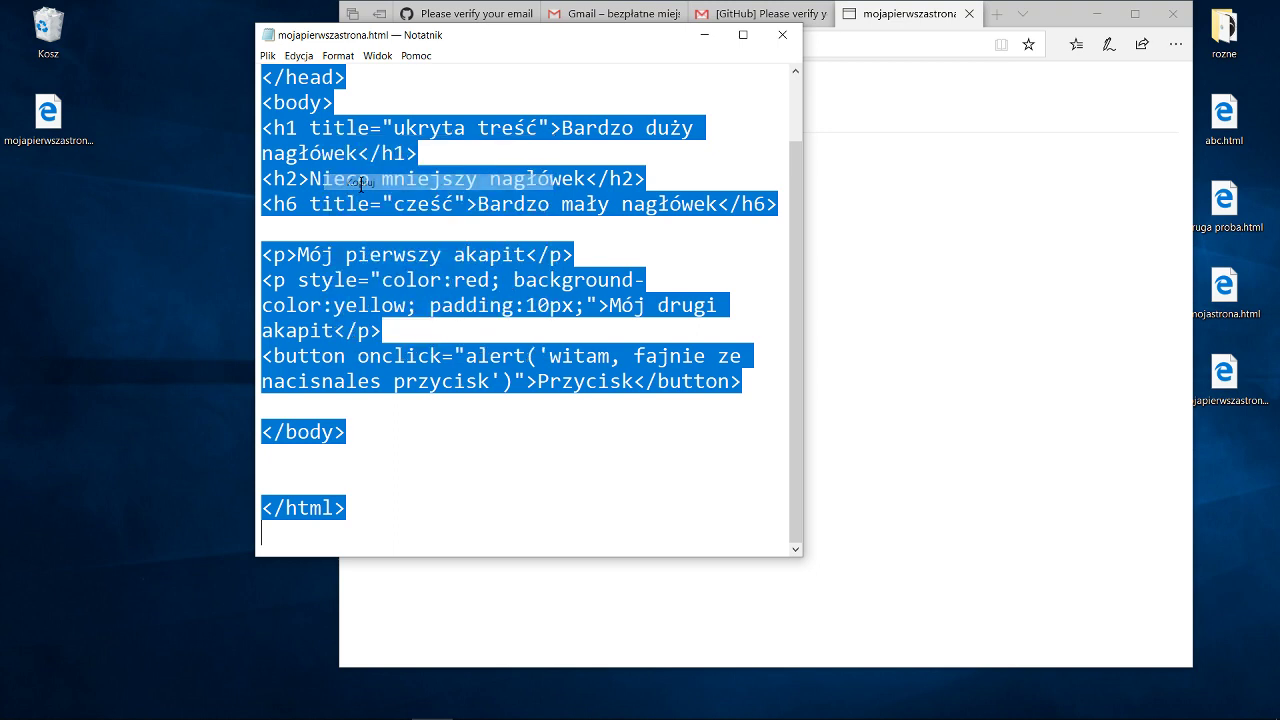
Minimise Notepad so Edge with the live site shows.
left_click(298, 58)
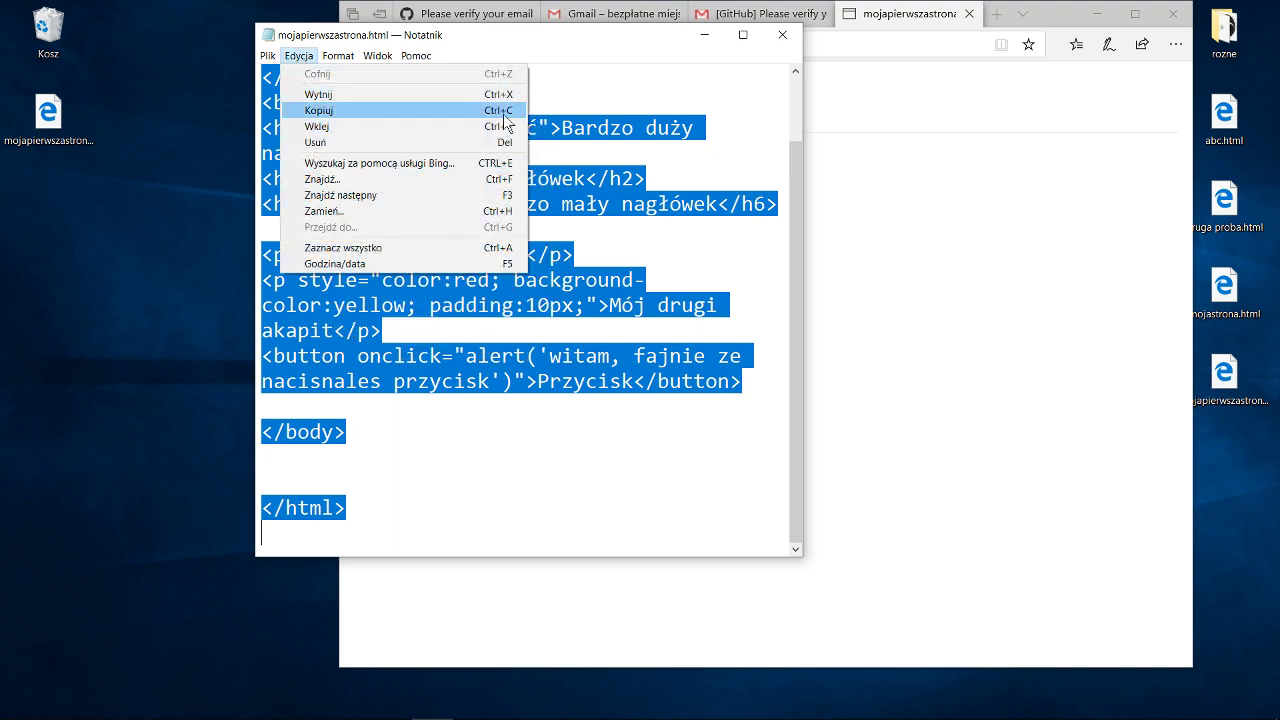
left_click(546, 41)
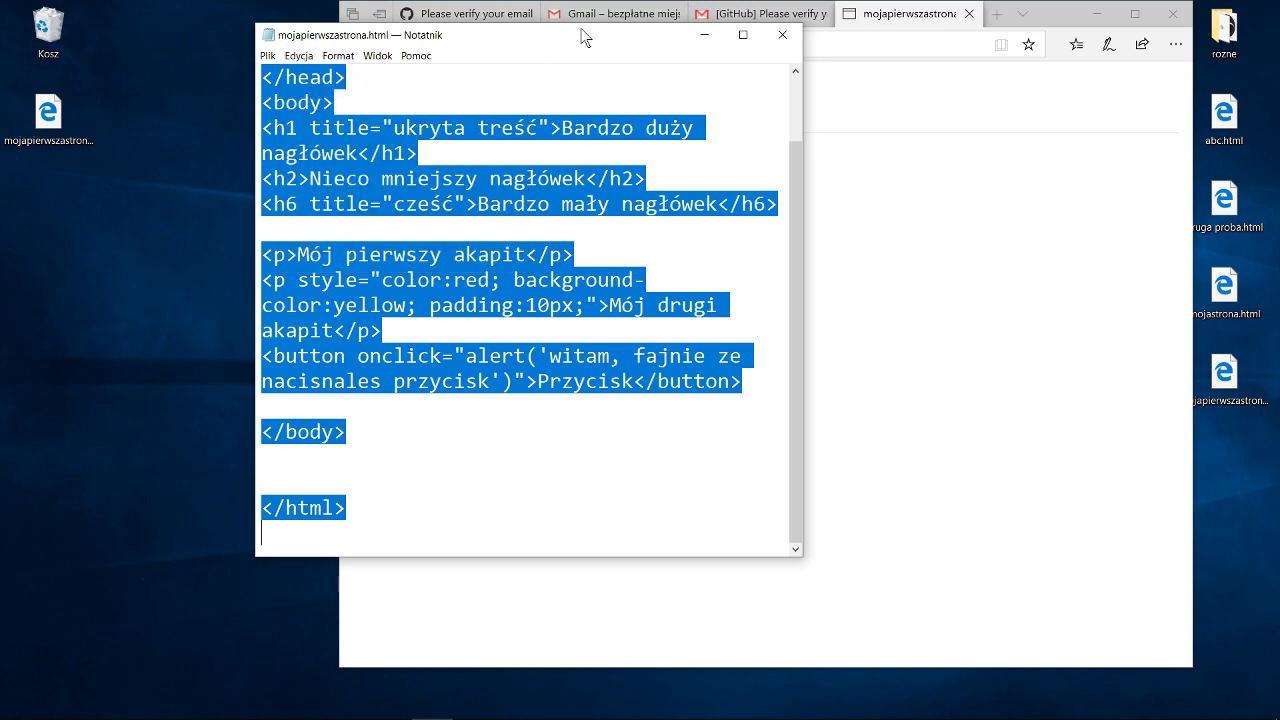
left_click(705, 42)
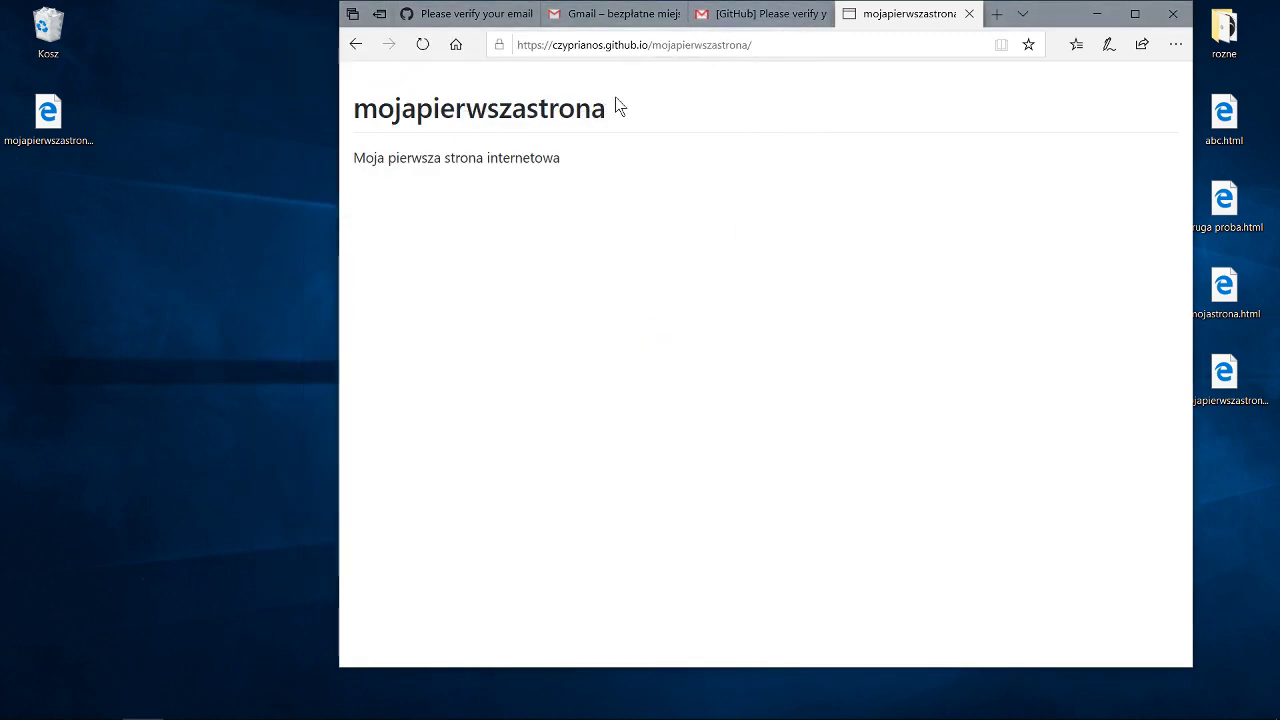
left_click(470, 15)
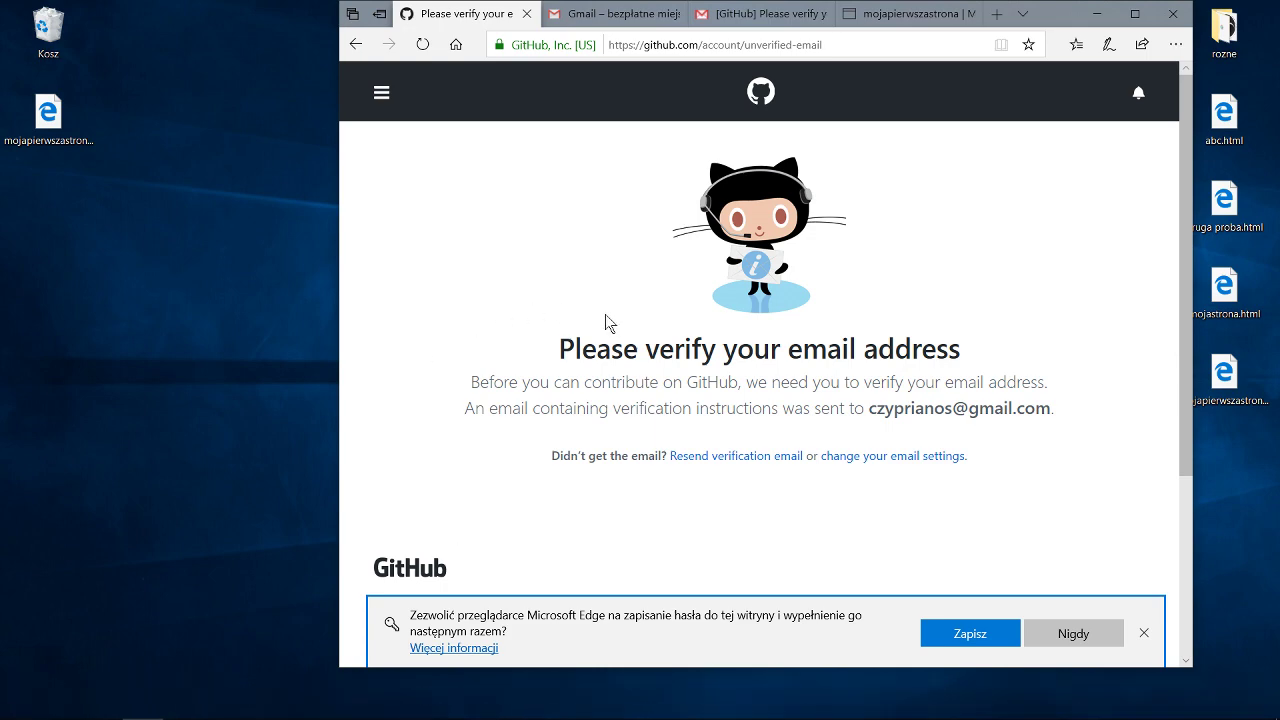
scroll(483, 197, "down", 3)
scroll(483, 200, "up", 3)
left_click(380, 94)
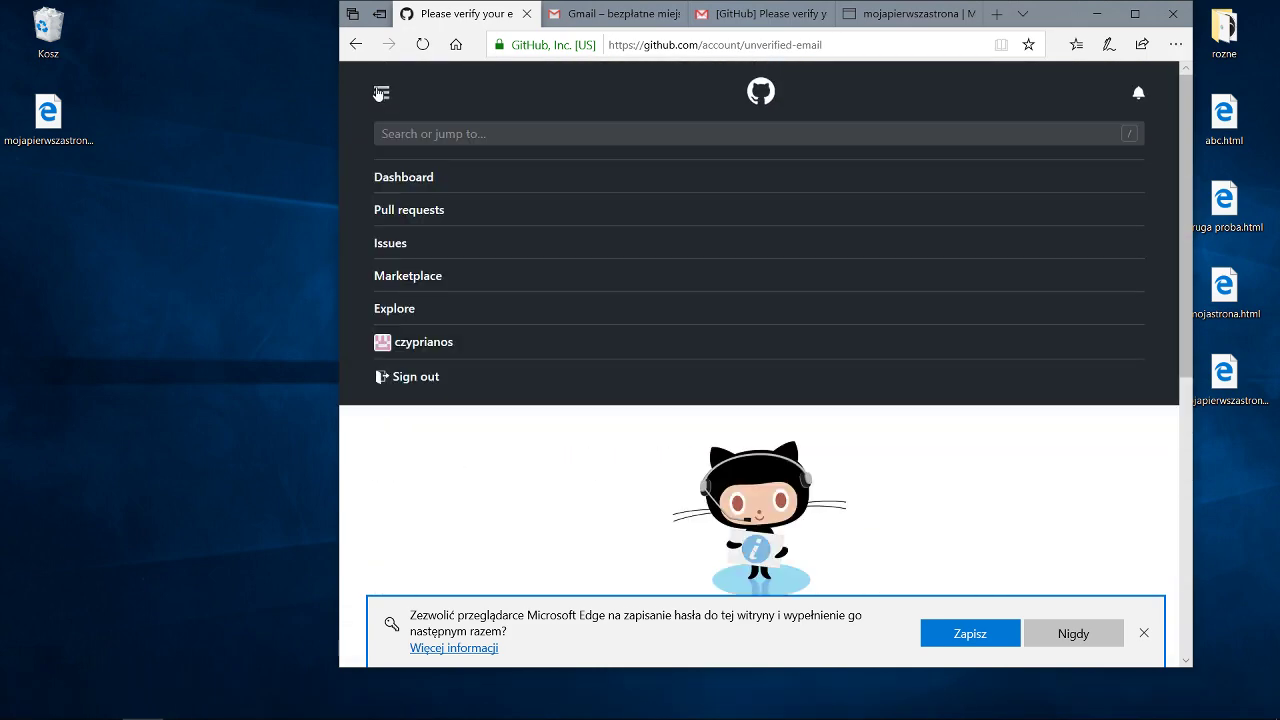
left_click(705, 45)
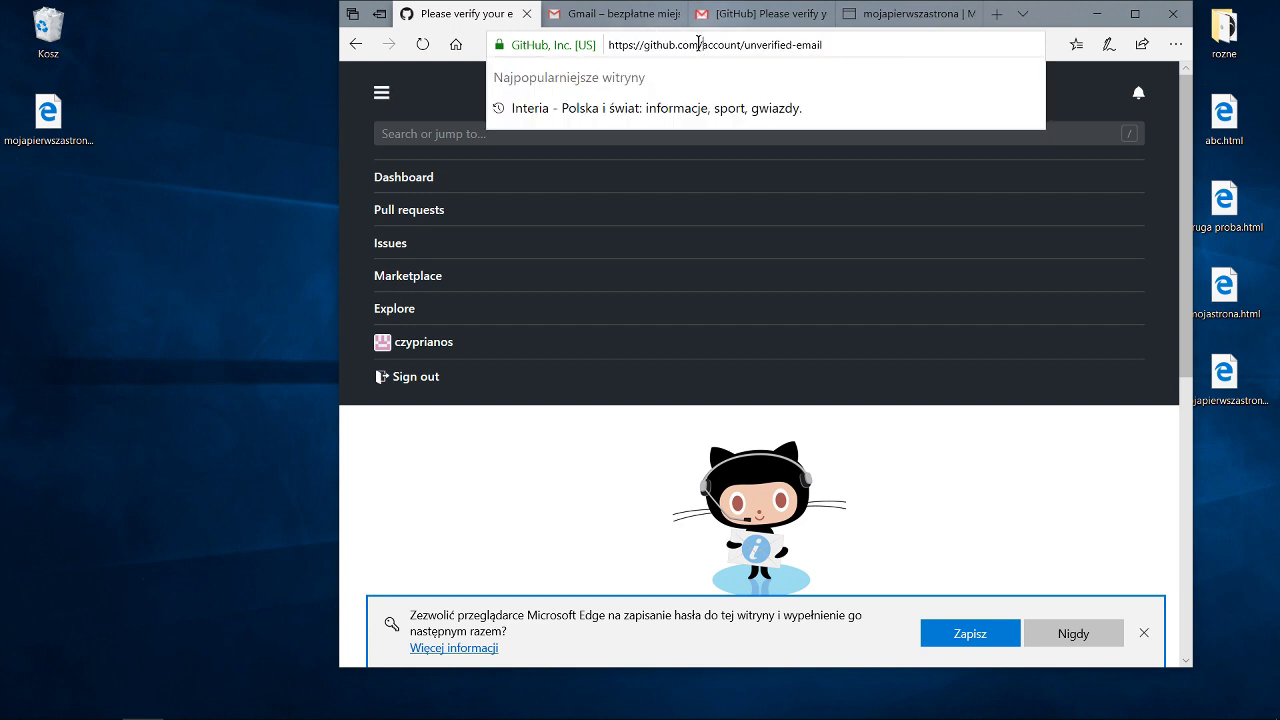
left_click_drag(698, 44, 963, 48)
key("BackSpace")
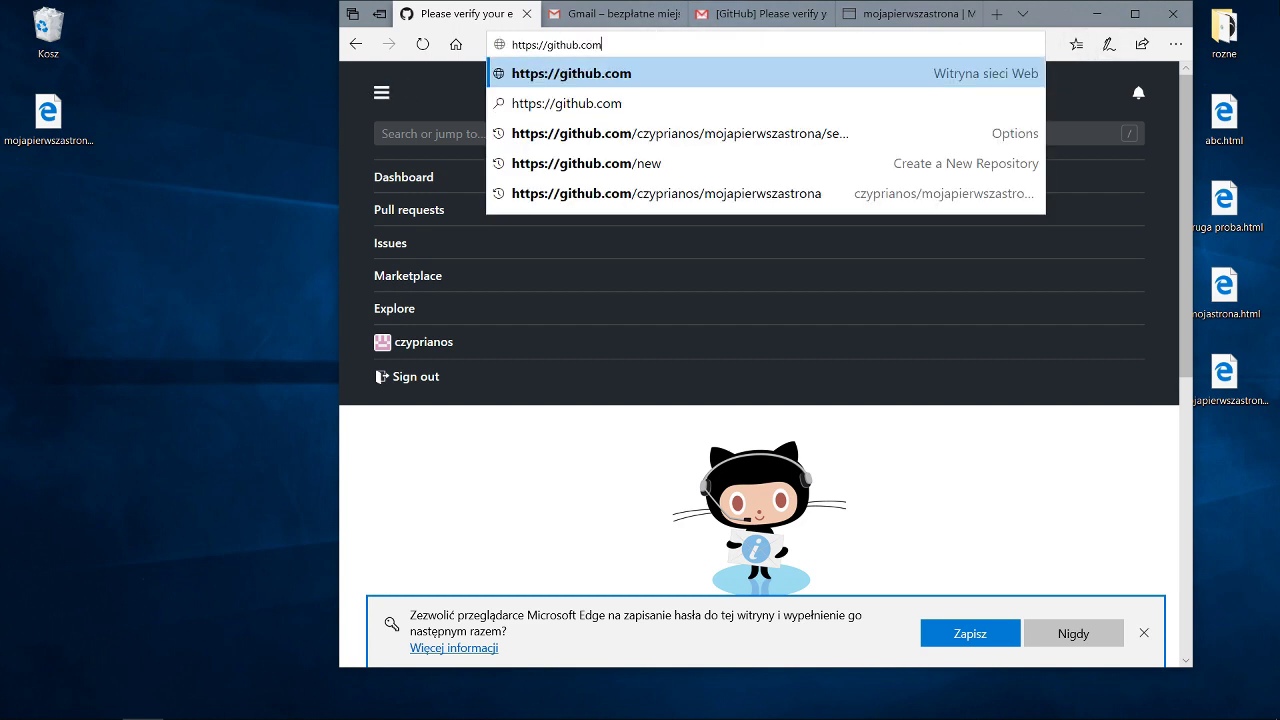
key("Return")
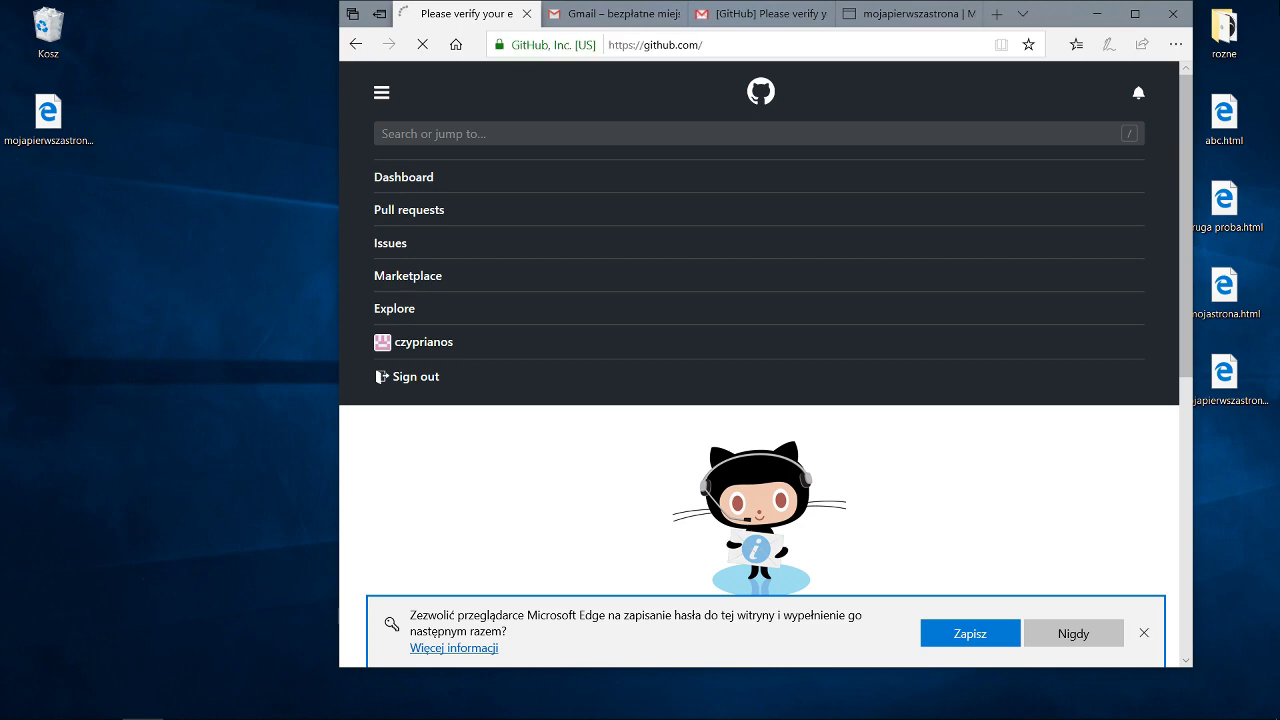
Maximise Edge and check the account menu on the dashboard.
left_click(1135, 14)
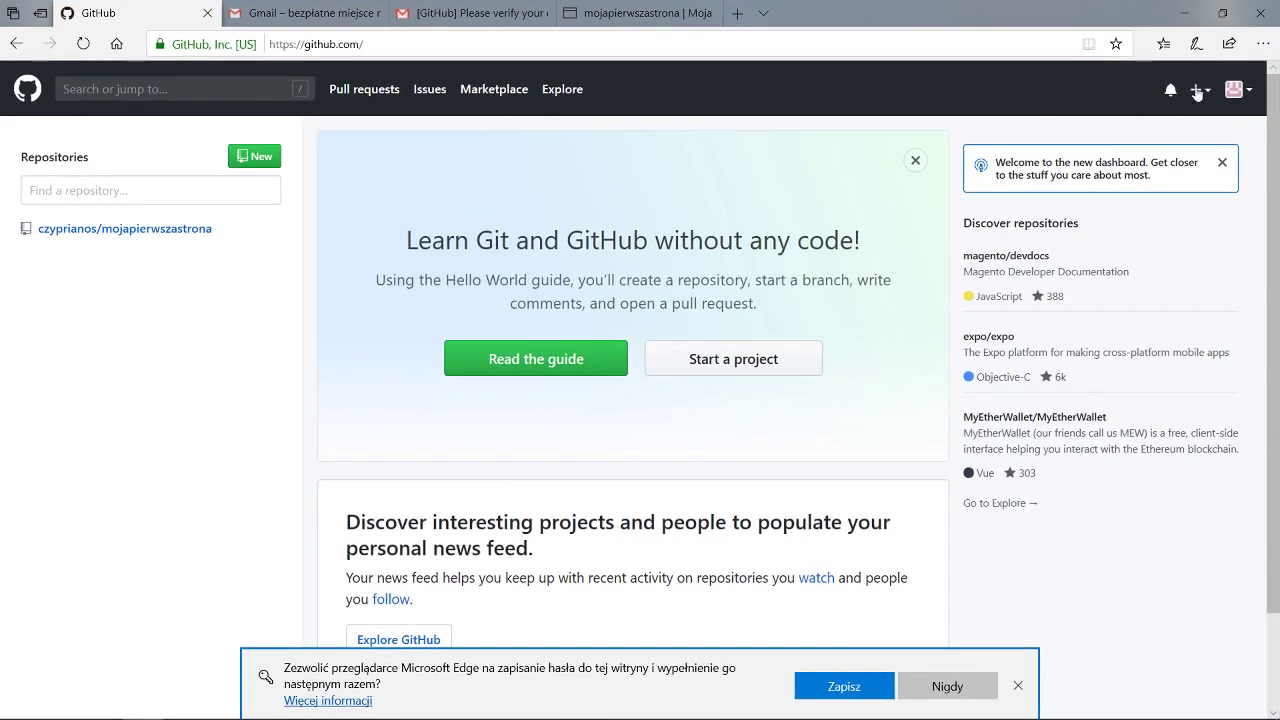
left_click(1232, 92)
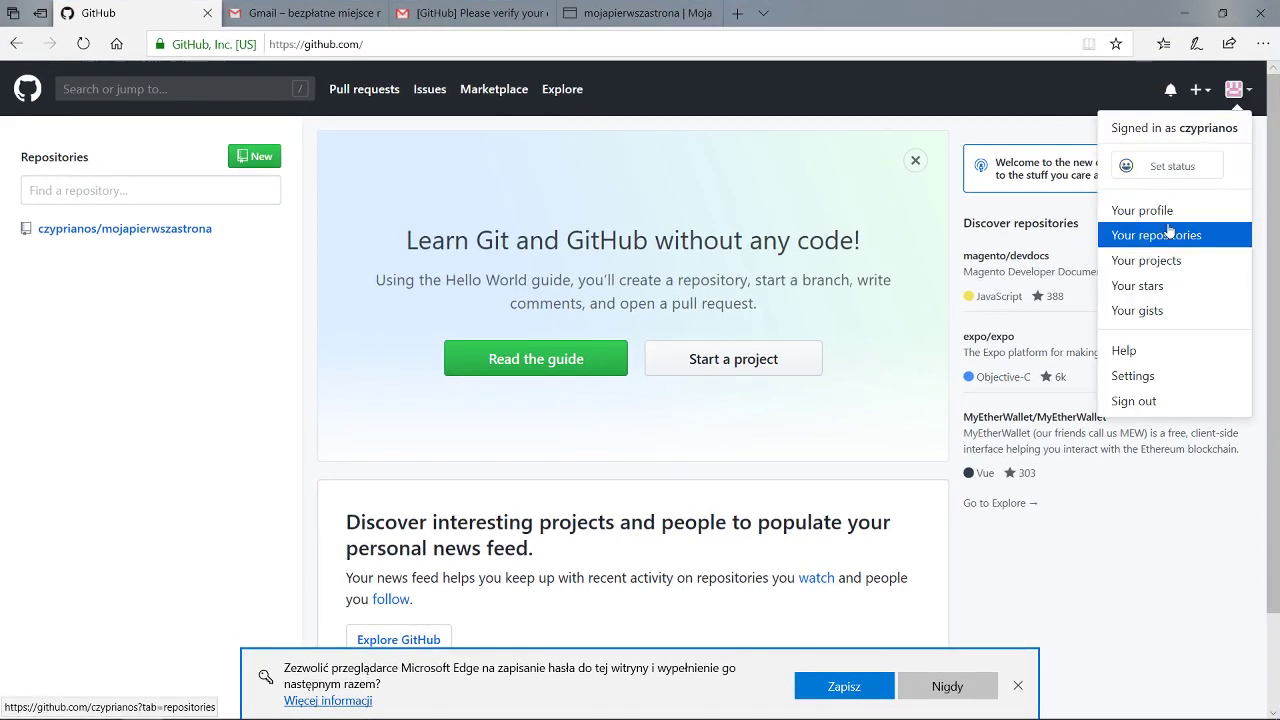
left_click(183, 403)
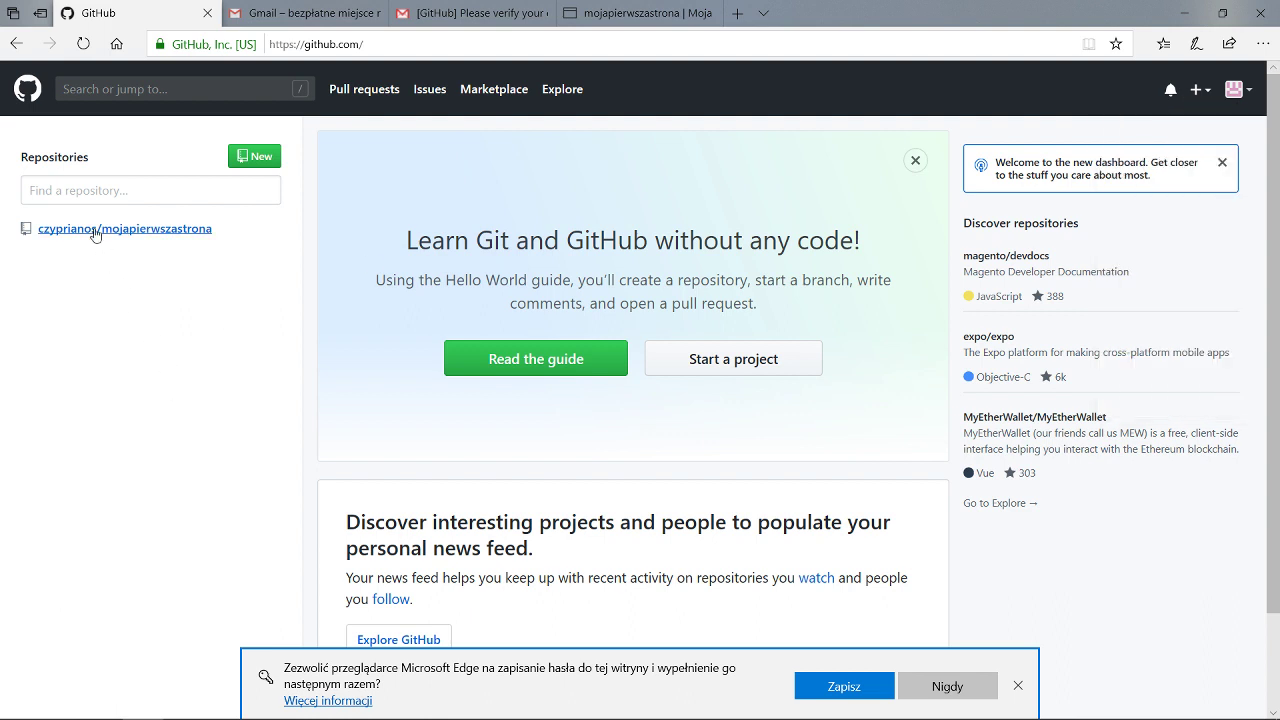